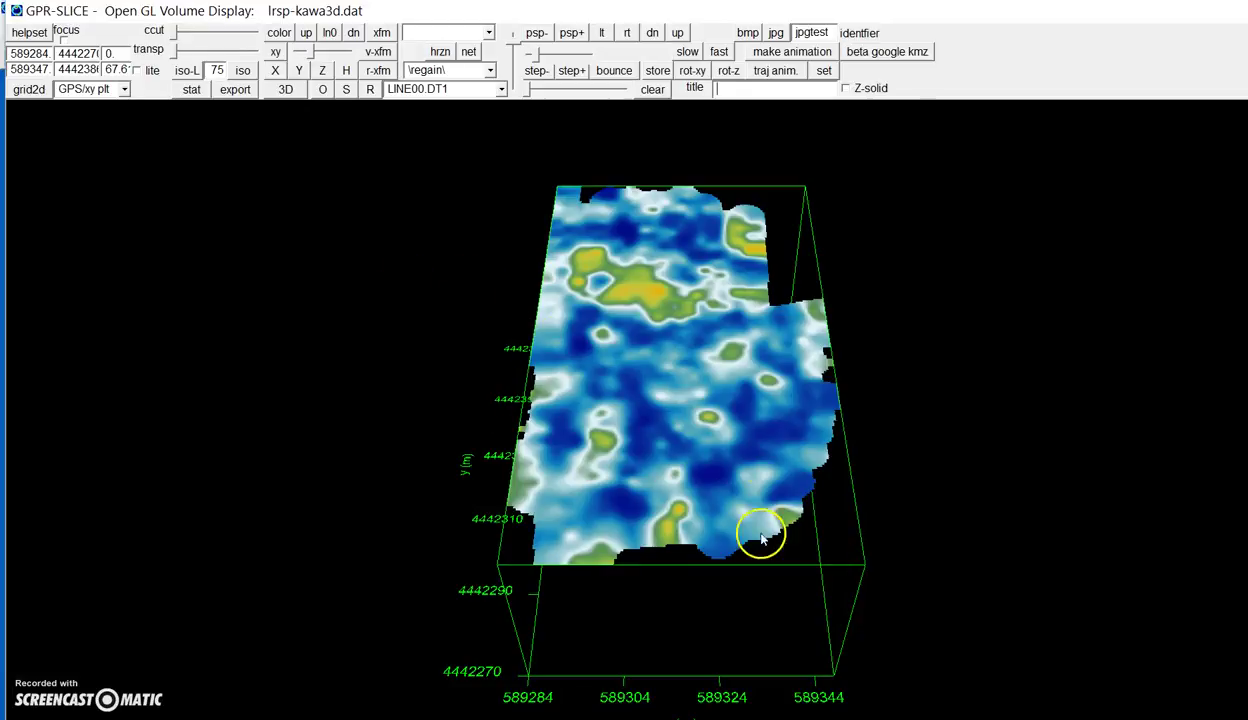
# Orbit around the current time slice and clear it from the volume display
pyautogui.moveTo(128, 113); pyautogui.dragTo(270, 399)
pyautogui.moveTo(344, 264); pyautogui.dragTo(446, 153)
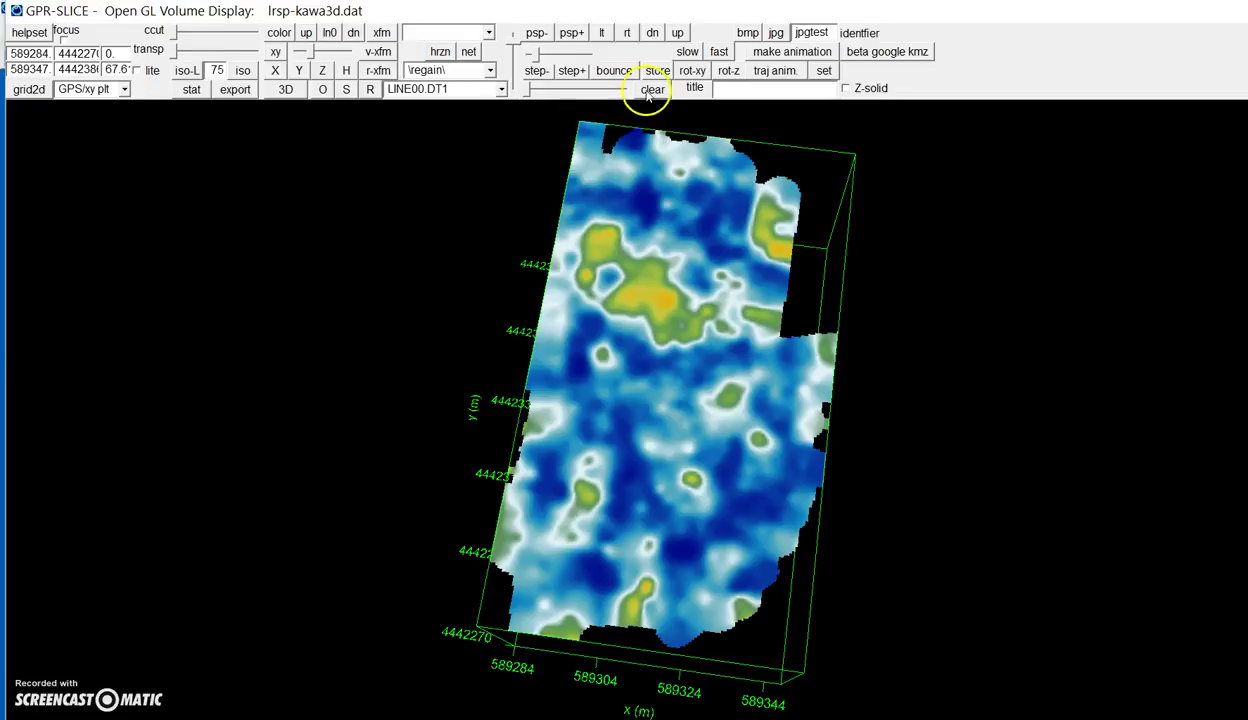
pyautogui.click(652, 89)
# Overlay a bmp image of the satellite map, fetched at zoom level 18 and stored as sitemap.bmp, at vertical position -.5
pyautogui.click(125, 90)
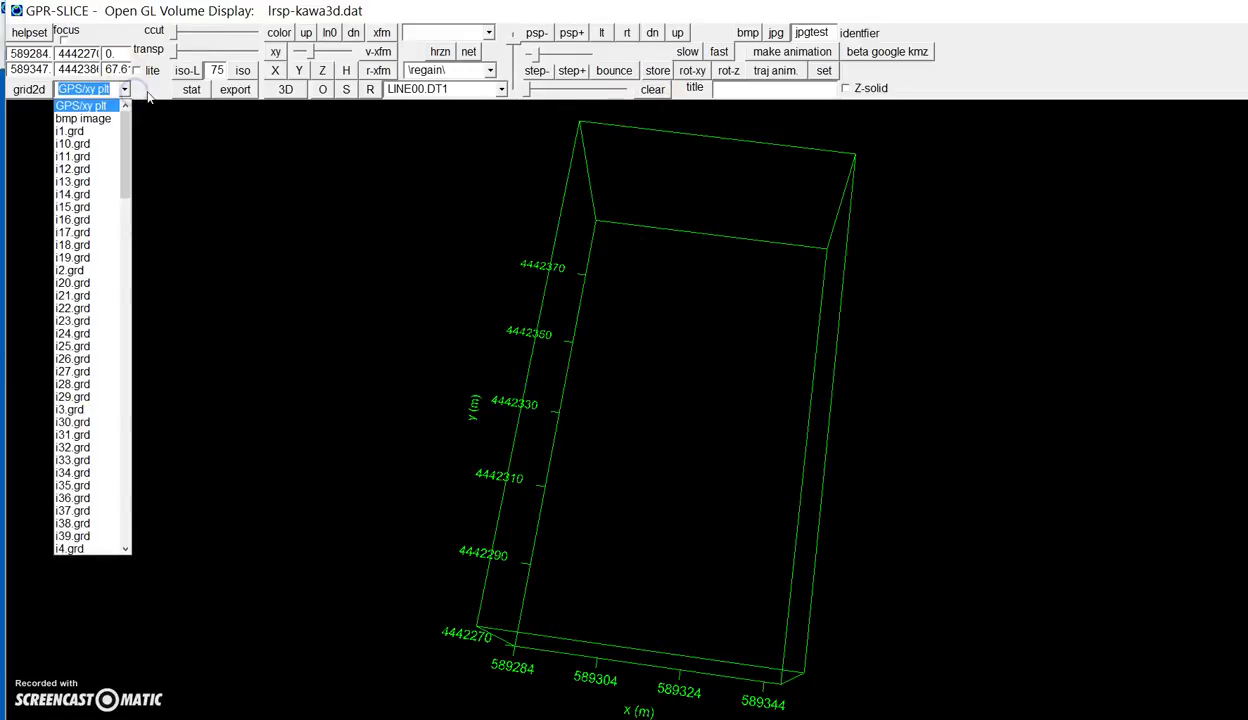
pyautogui.click(85, 119)
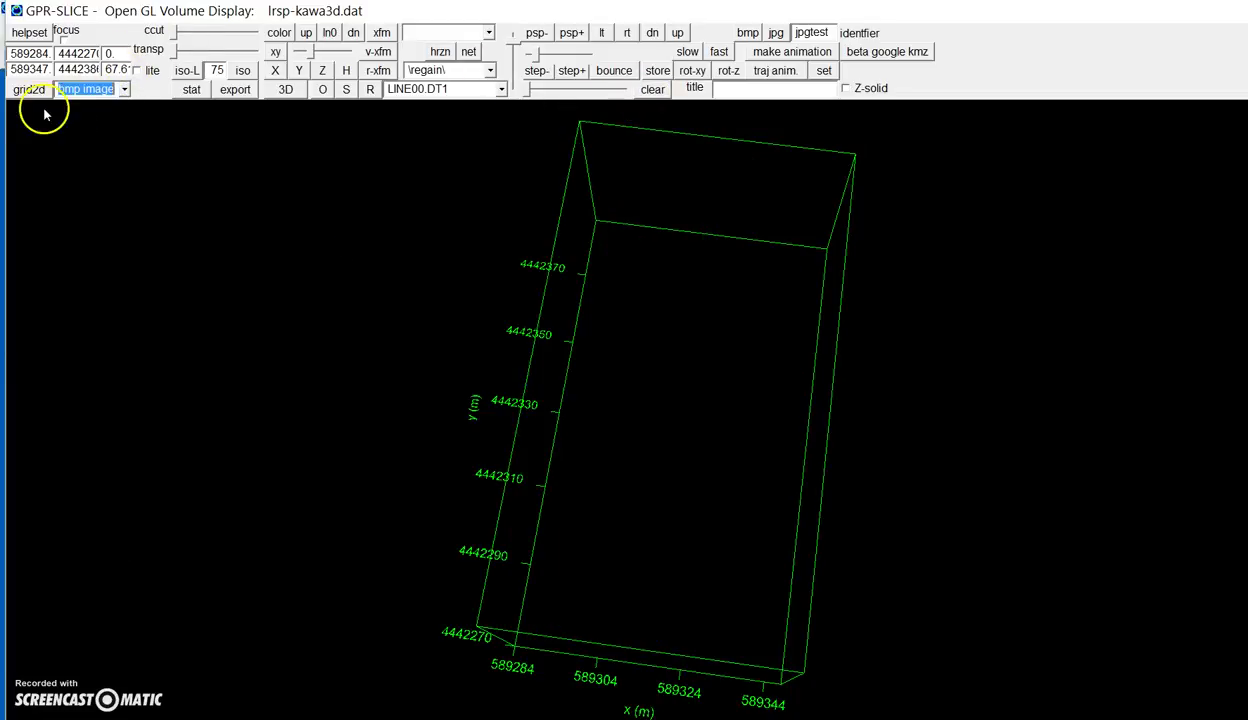
pyautogui.click(29, 90)
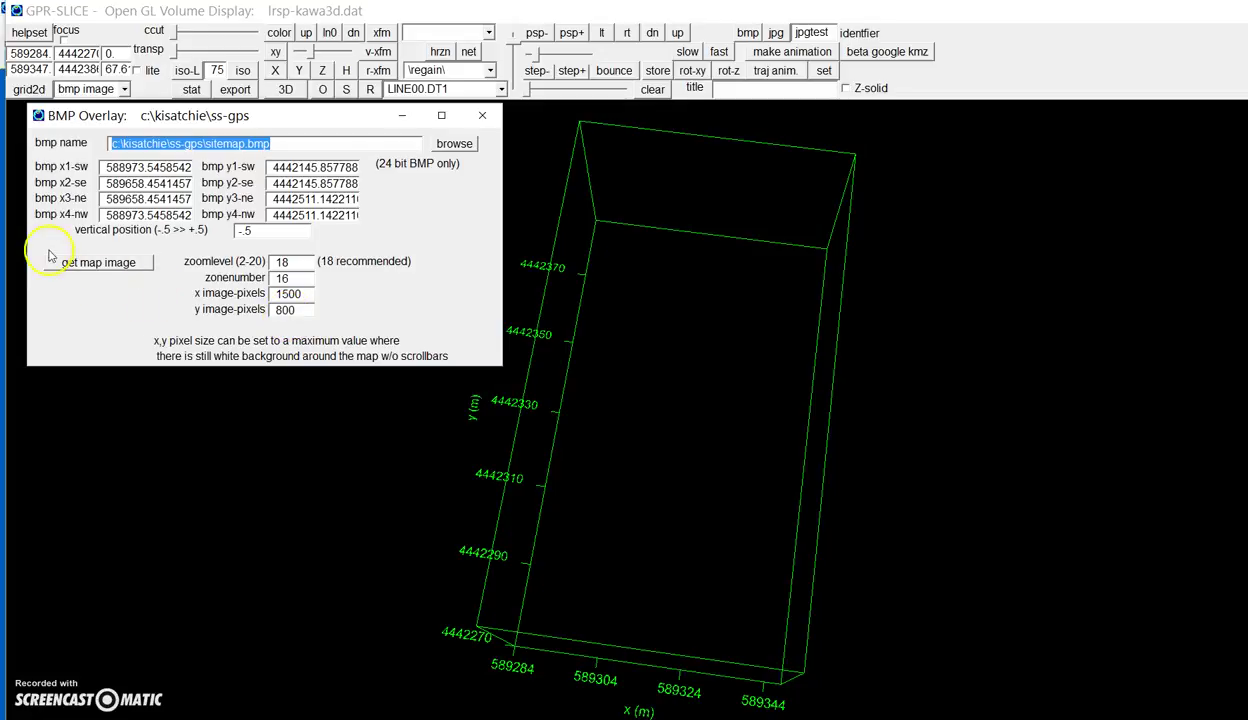
pyautogui.click(100, 268)
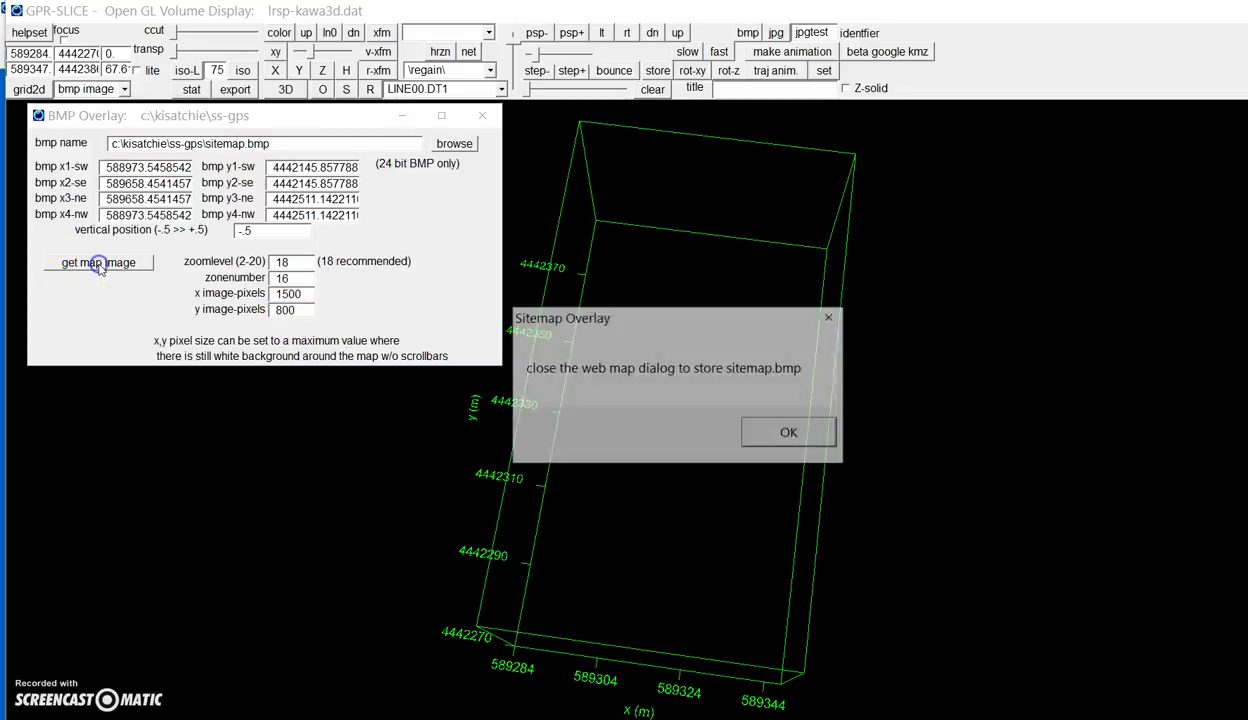
pyautogui.click(790, 434)
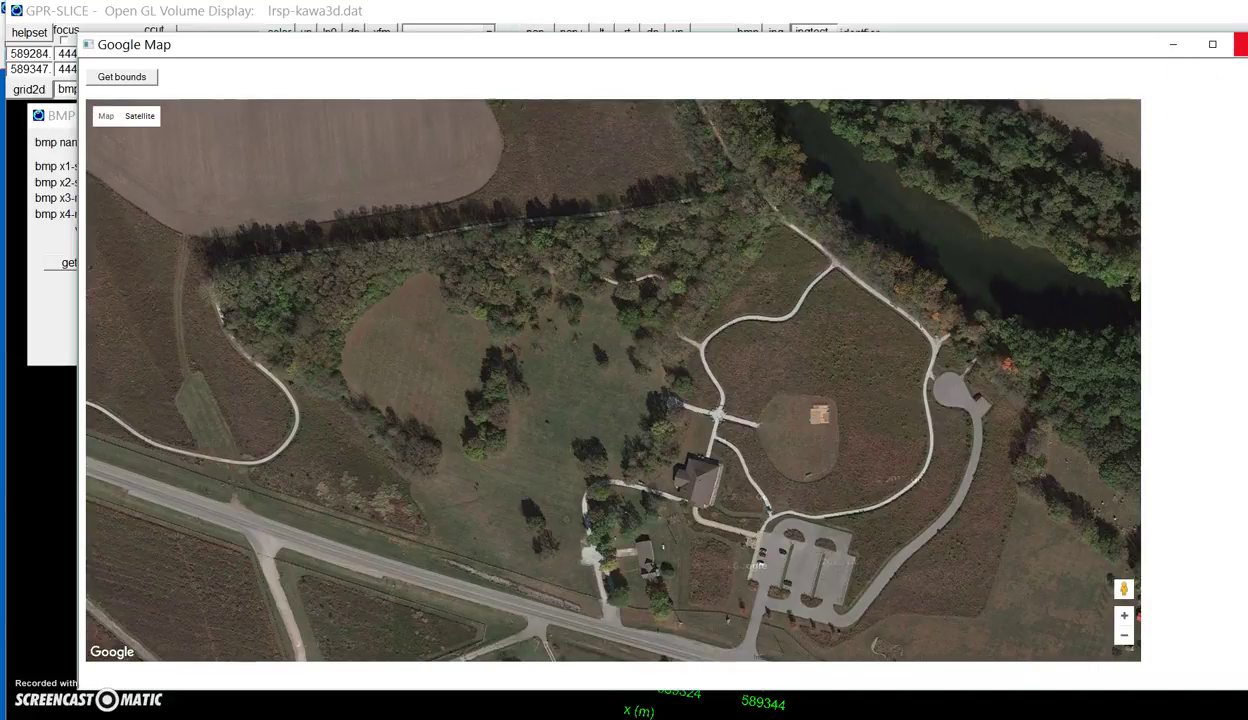
pyautogui.click(1240, 44)
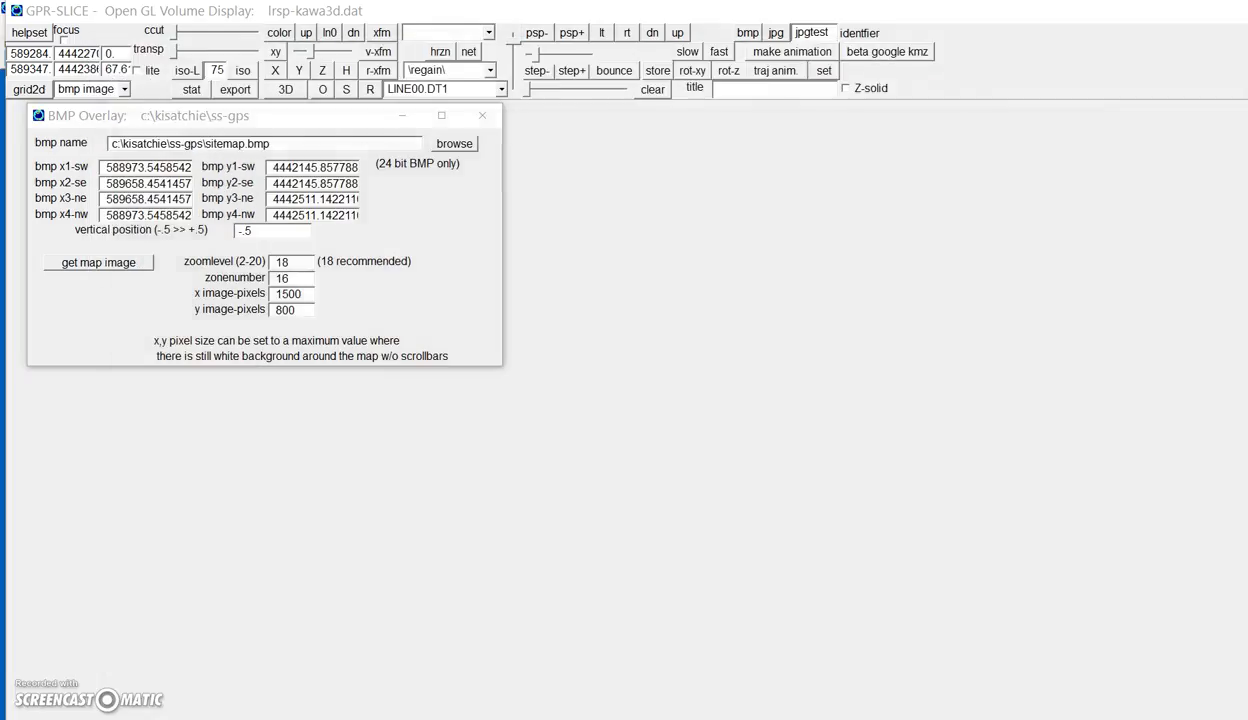
pyautogui.click(482, 116)
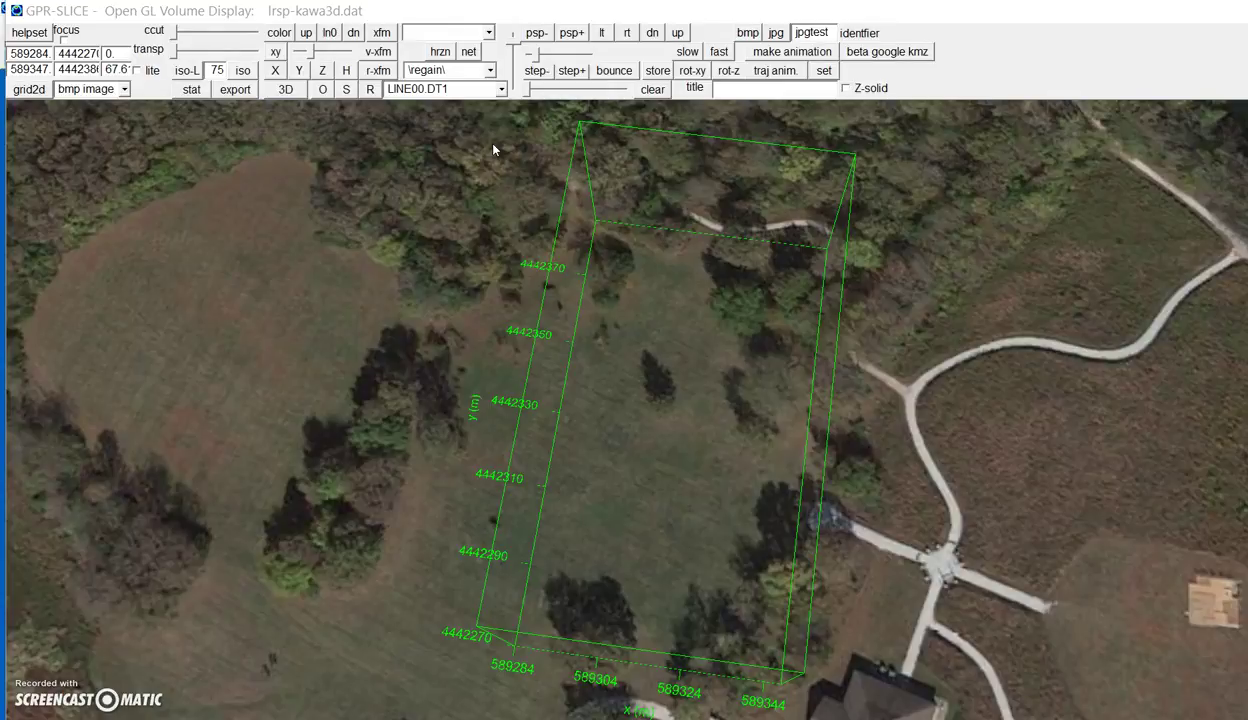
# Display the Z slice above the site map and animate it through the depth levels
pyautogui.moveTo(526, 254); pyautogui.dragTo(588, 128)
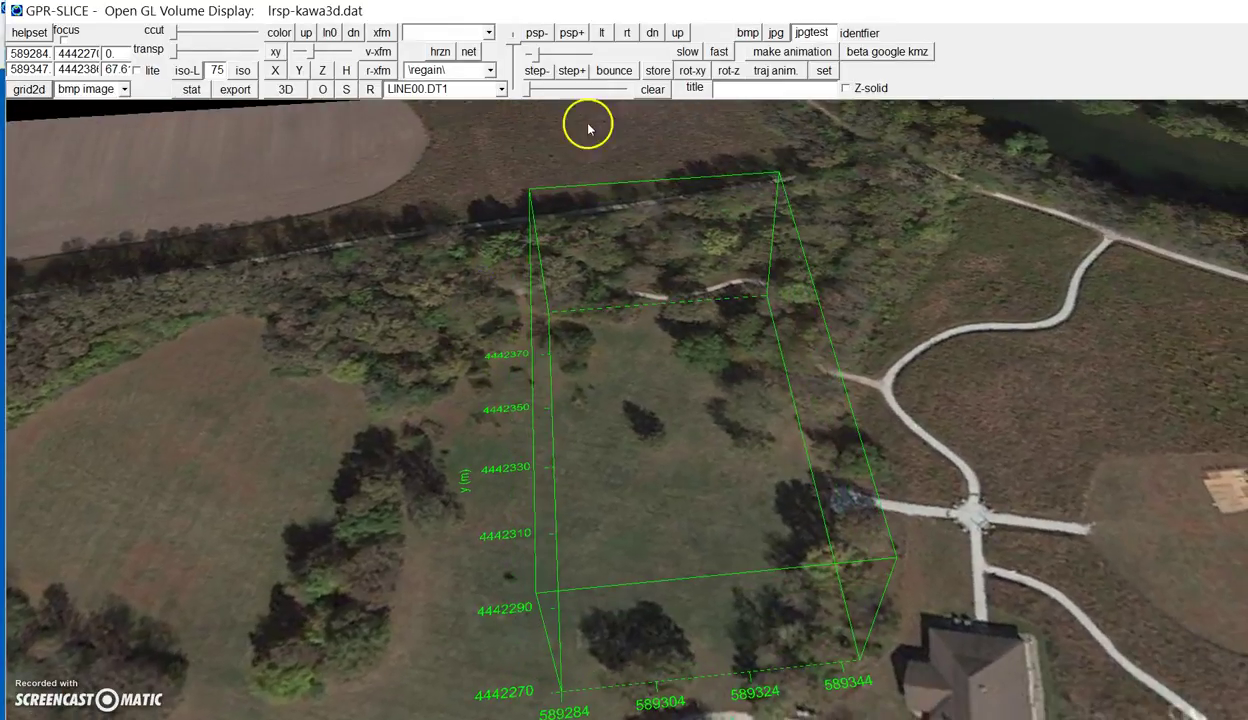
pyautogui.moveTo(480, 418); pyautogui.dragTo(460, 407)
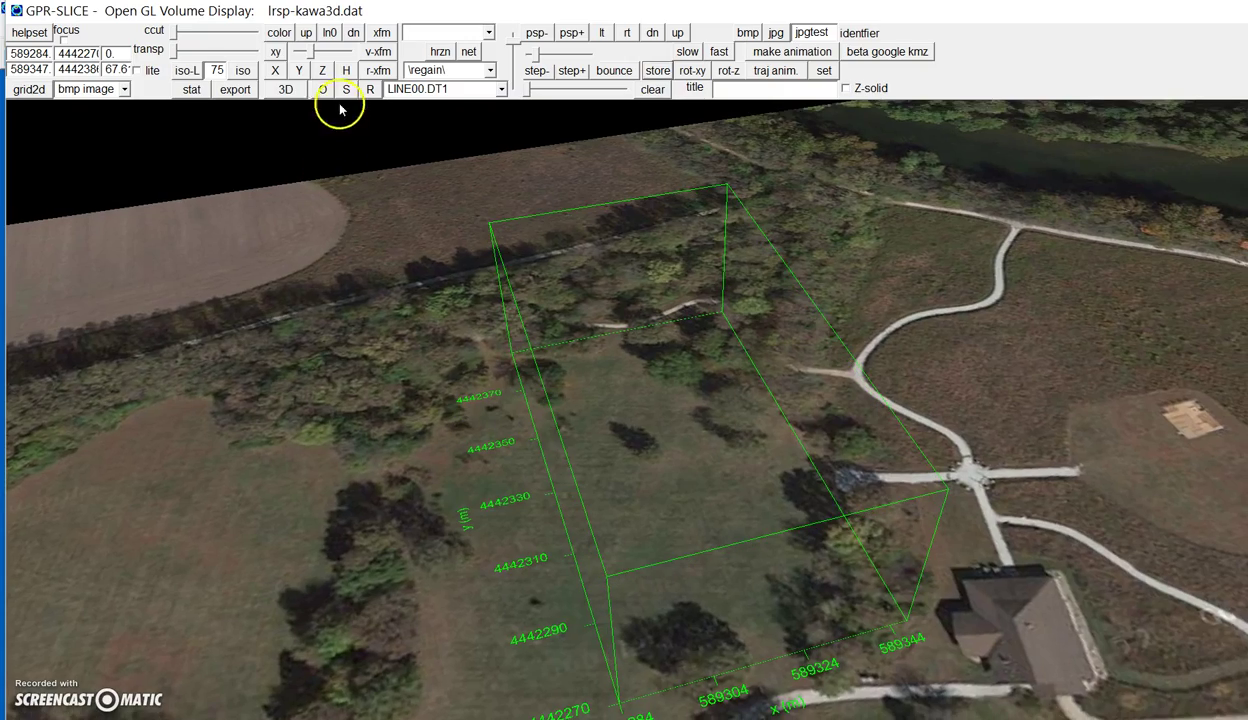
pyautogui.click(322, 70)
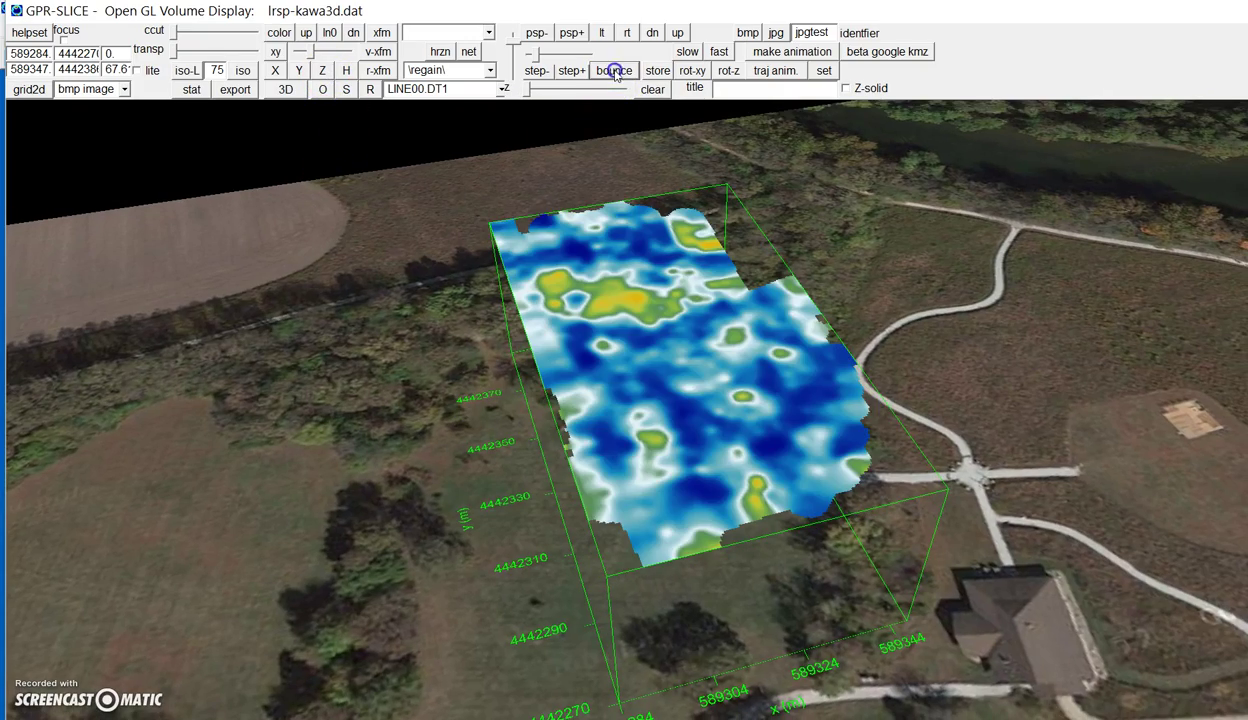
pyautogui.click(614, 72)
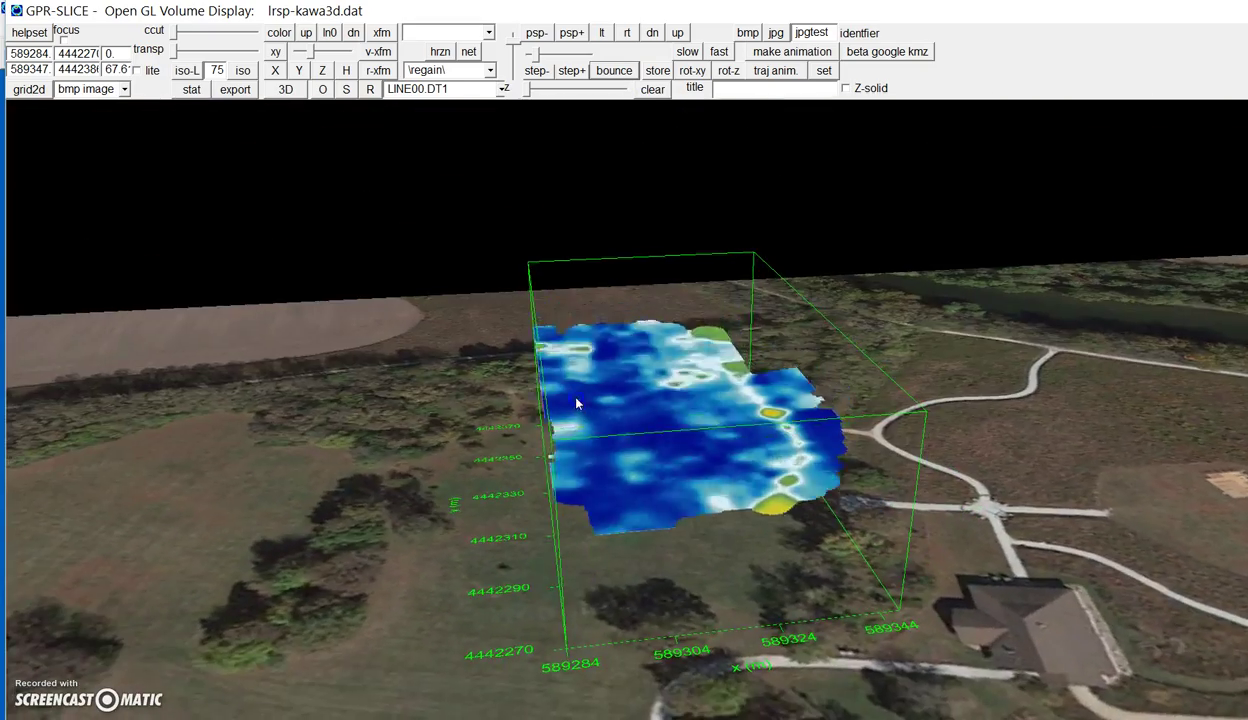
pyautogui.moveTo(576, 398); pyautogui.dragTo(579, 418)
# Examine the animated Z slices over the map in 2D-Z plan view with a slight transparency, and reset the transparency
pyautogui.moveTo(288, 97); pyautogui.dragTo(288, 95)
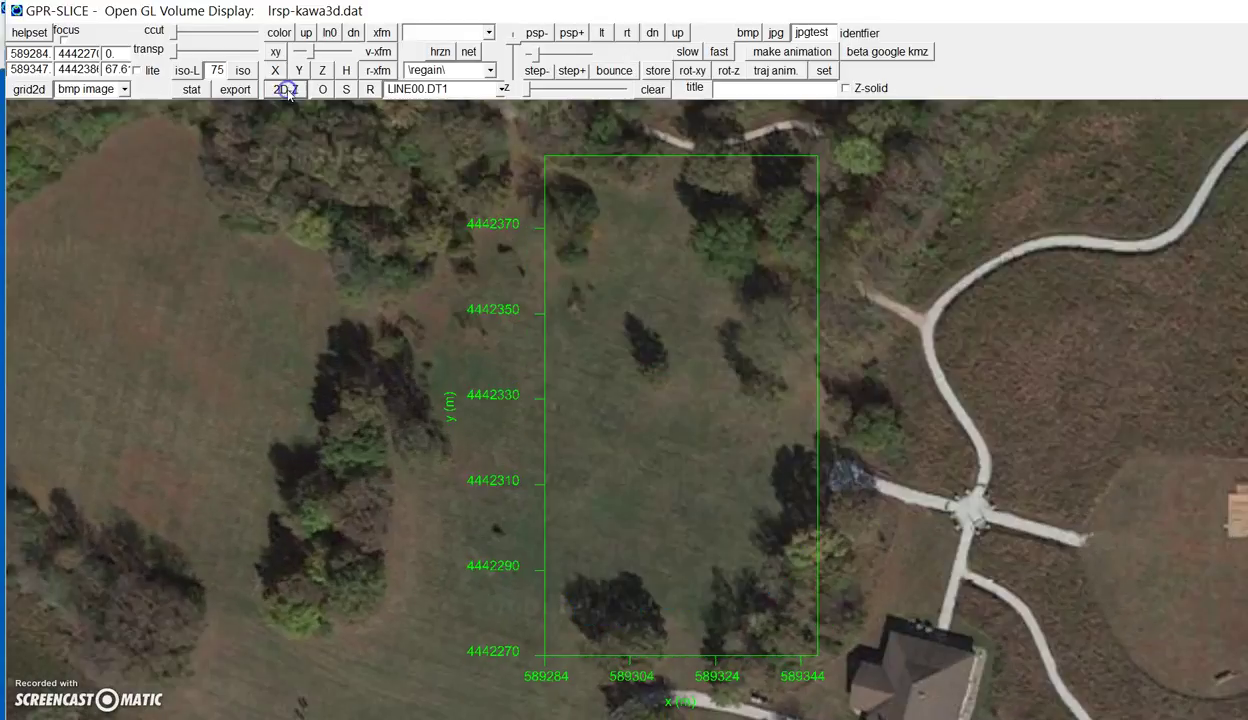
pyautogui.click(171, 49)
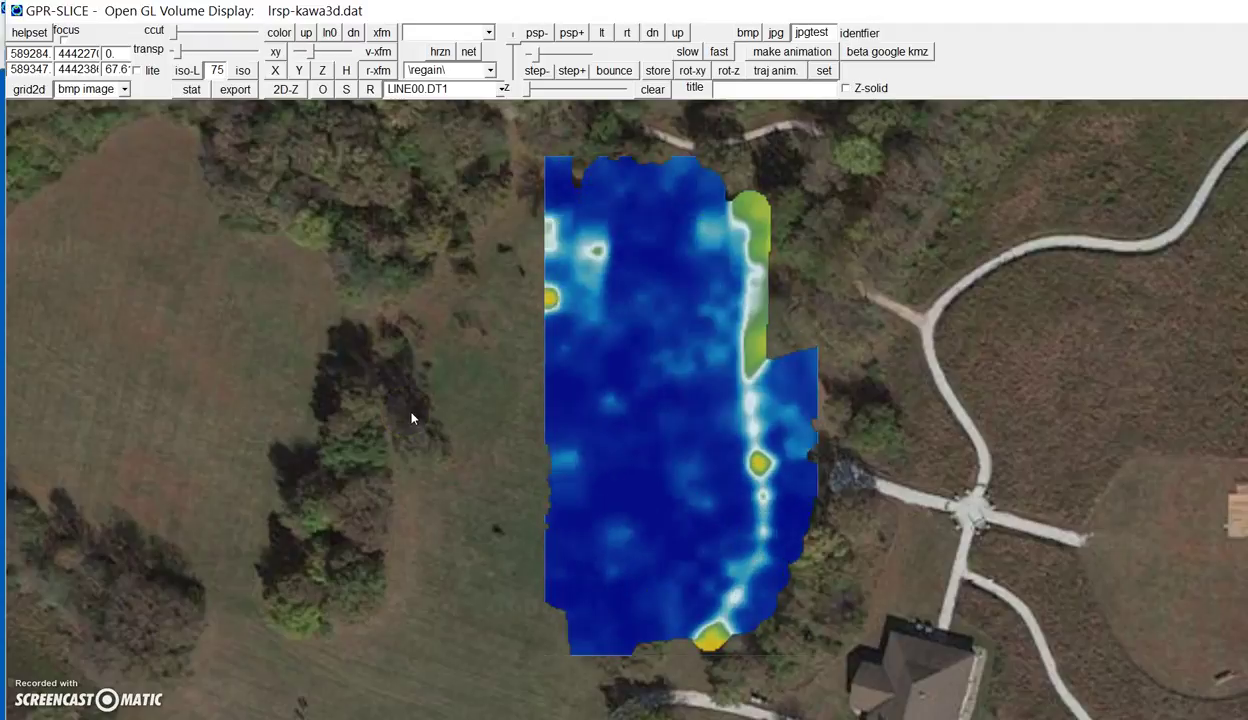
pyautogui.click(616, 73)
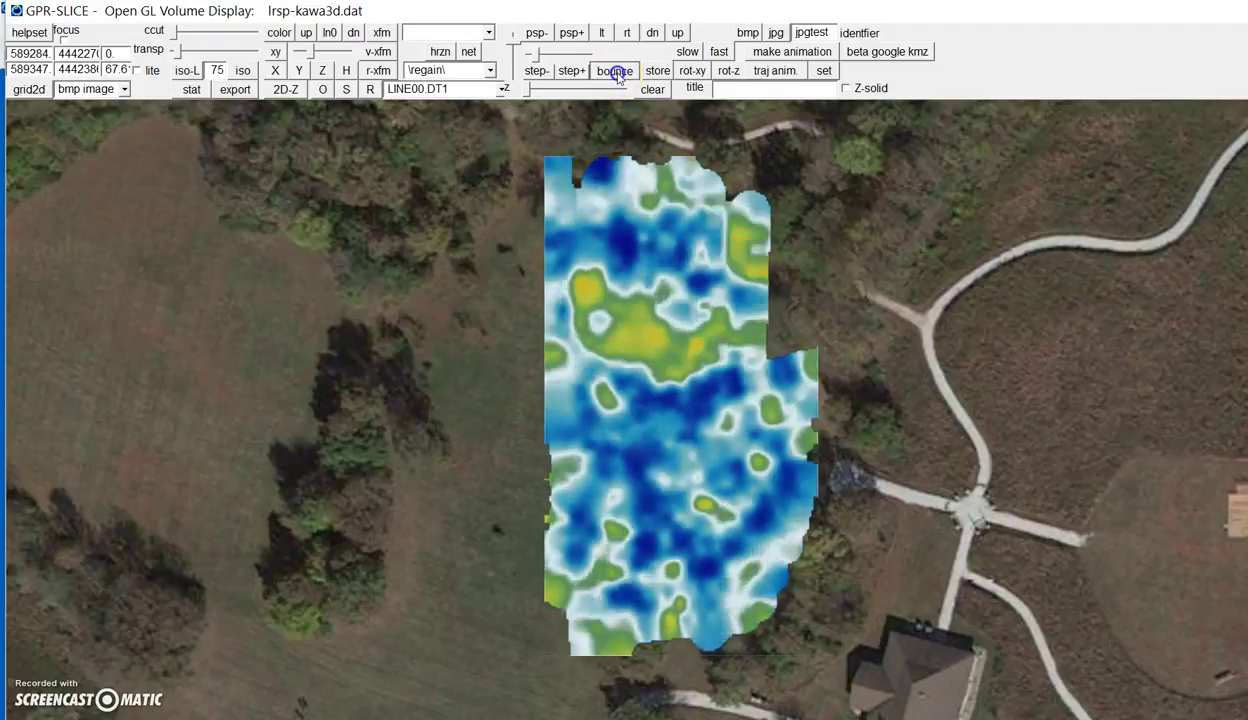
pyautogui.moveTo(178, 55); pyautogui.dragTo(173, 55)
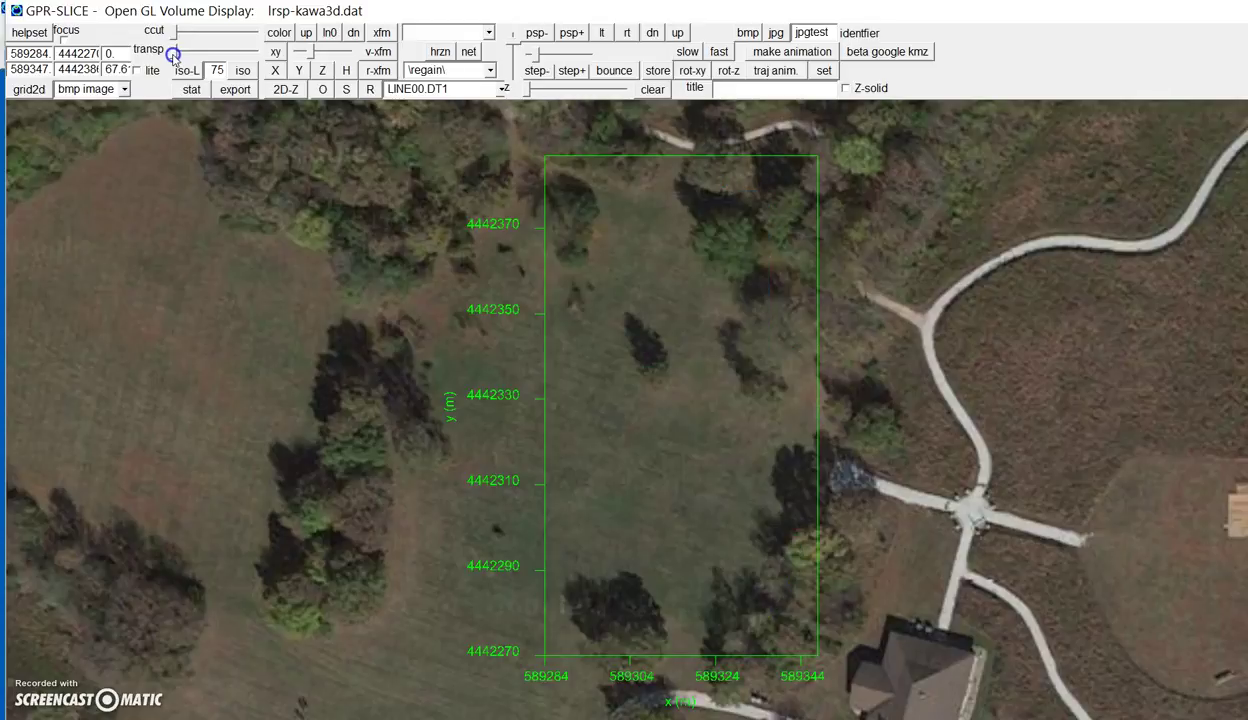
# Return to the 3D view and play the Z slice animation over the map from an oblique angle
pyautogui.click(287, 90)
pyautogui.moveTo(407, 326); pyautogui.dragTo(363, 341)
pyautogui.click(612, 70)
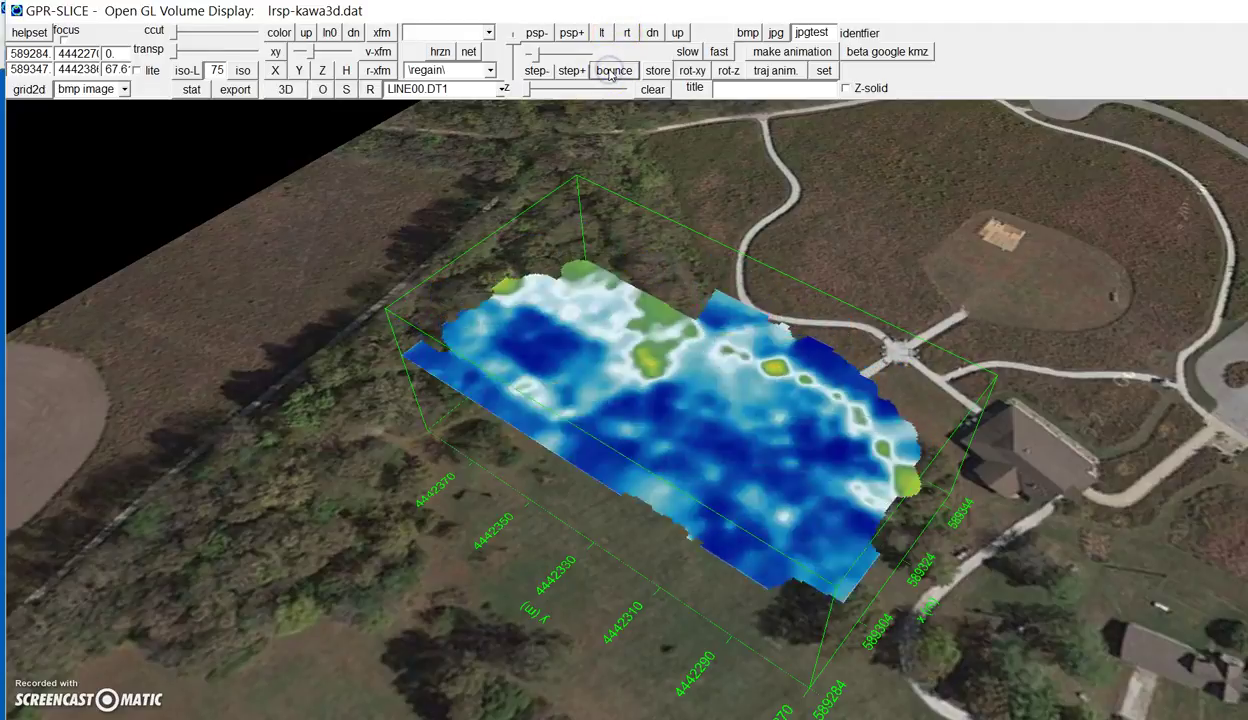
pyautogui.click(614, 71)
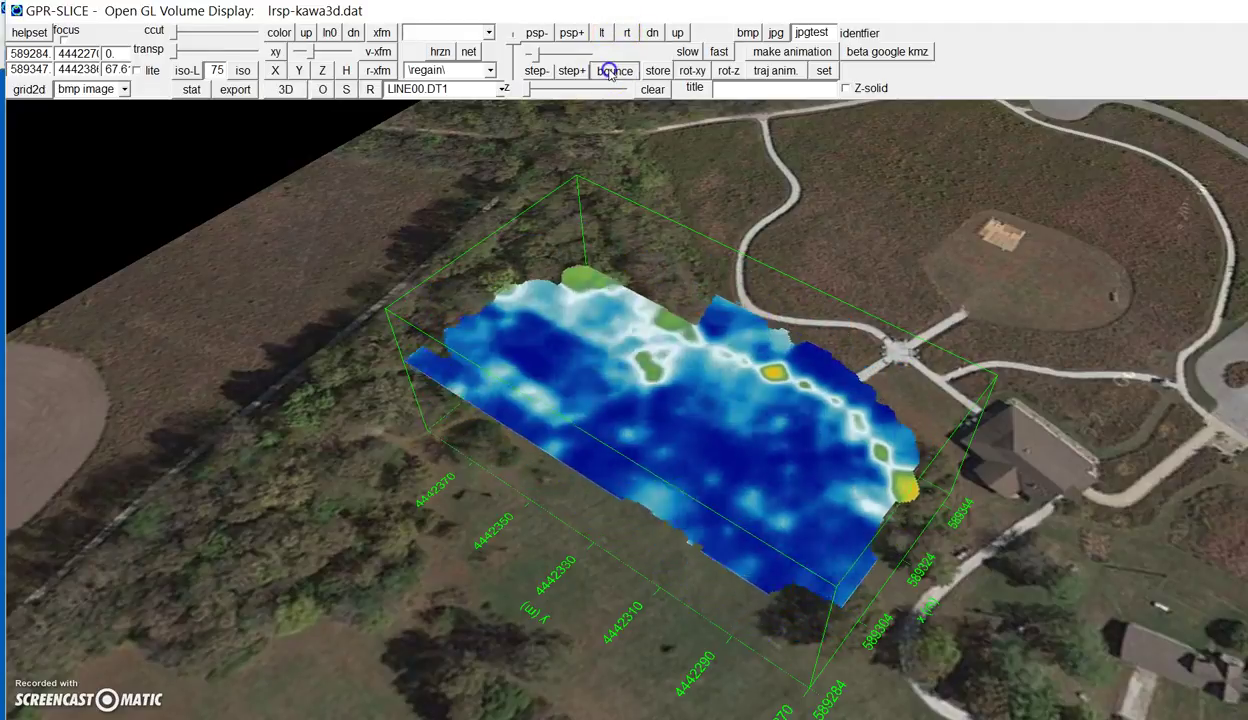
# Display all radargrams over the site map and flatten the volume by reducing its vertical scale
pyautogui.click(372, 89)
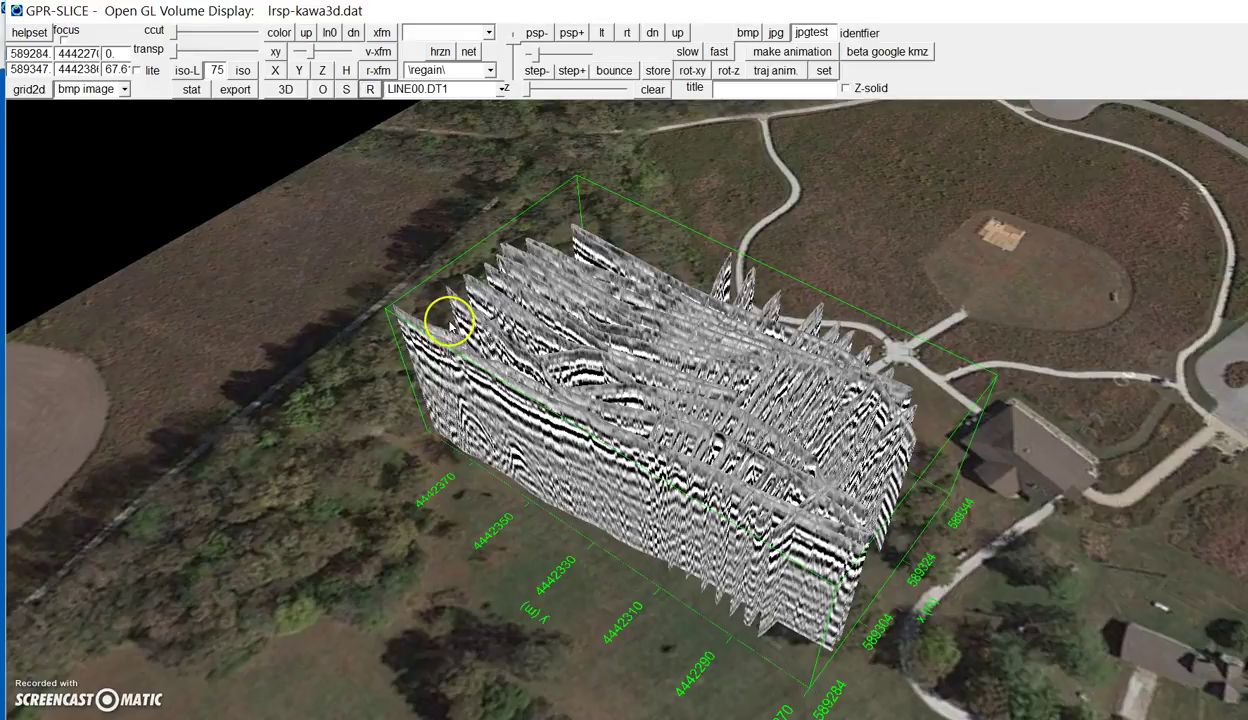
pyautogui.scroll(4, 448, 320)
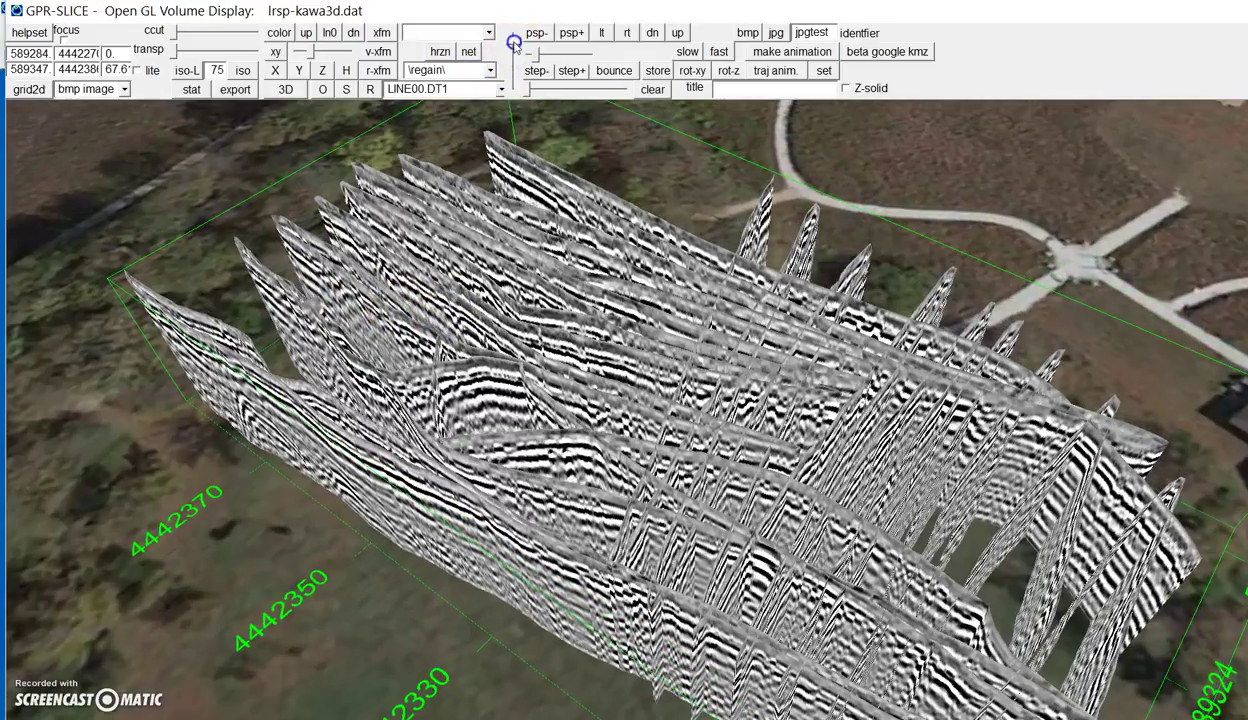
pyautogui.moveTo(514, 44); pyautogui.dragTo(514, 45)
pyautogui.click(514, 44)
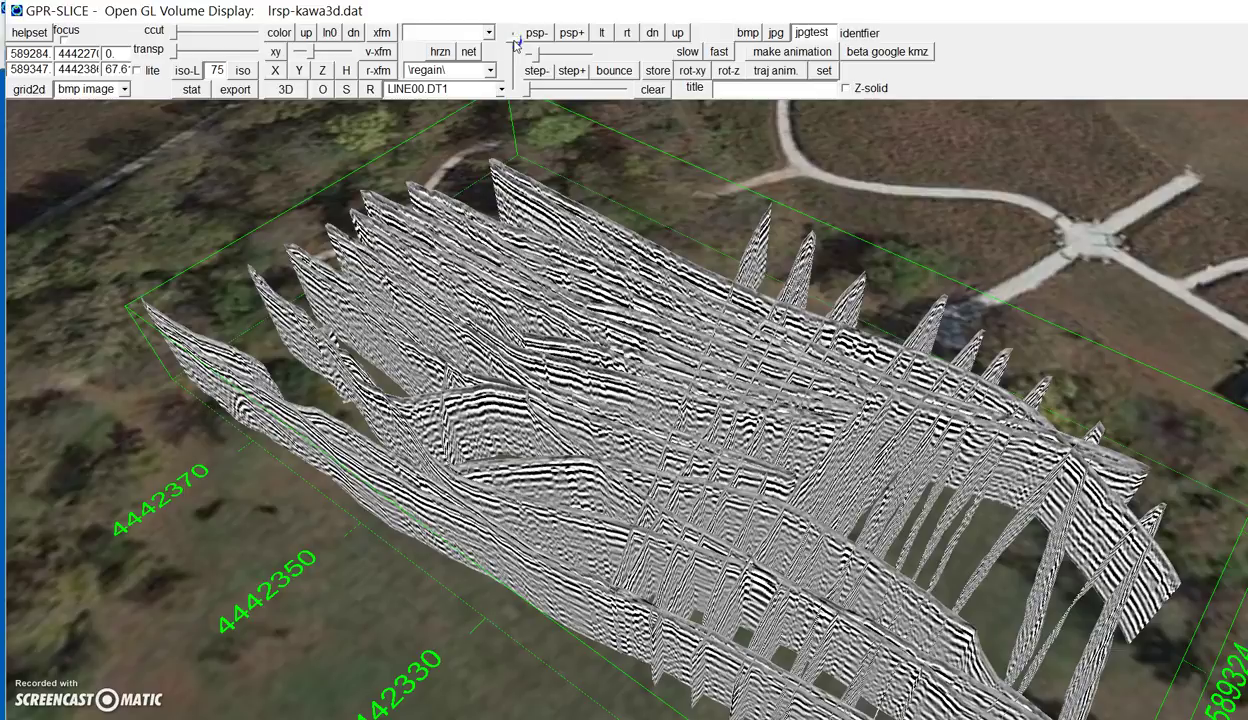
pyautogui.click(514, 43)
pyautogui.moveTo(501, 324); pyautogui.dragTo(543, 342)
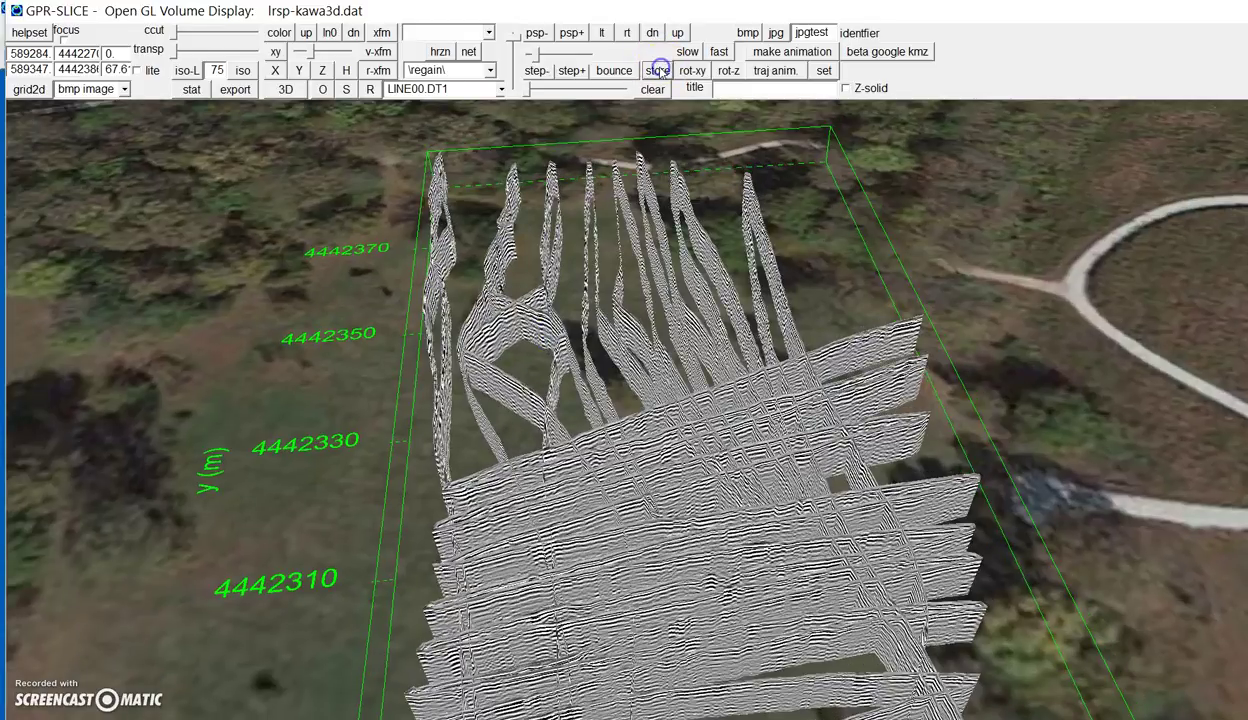
# Add the Z slice to the radargram display and animate it through the volume
pyautogui.click(324, 70)
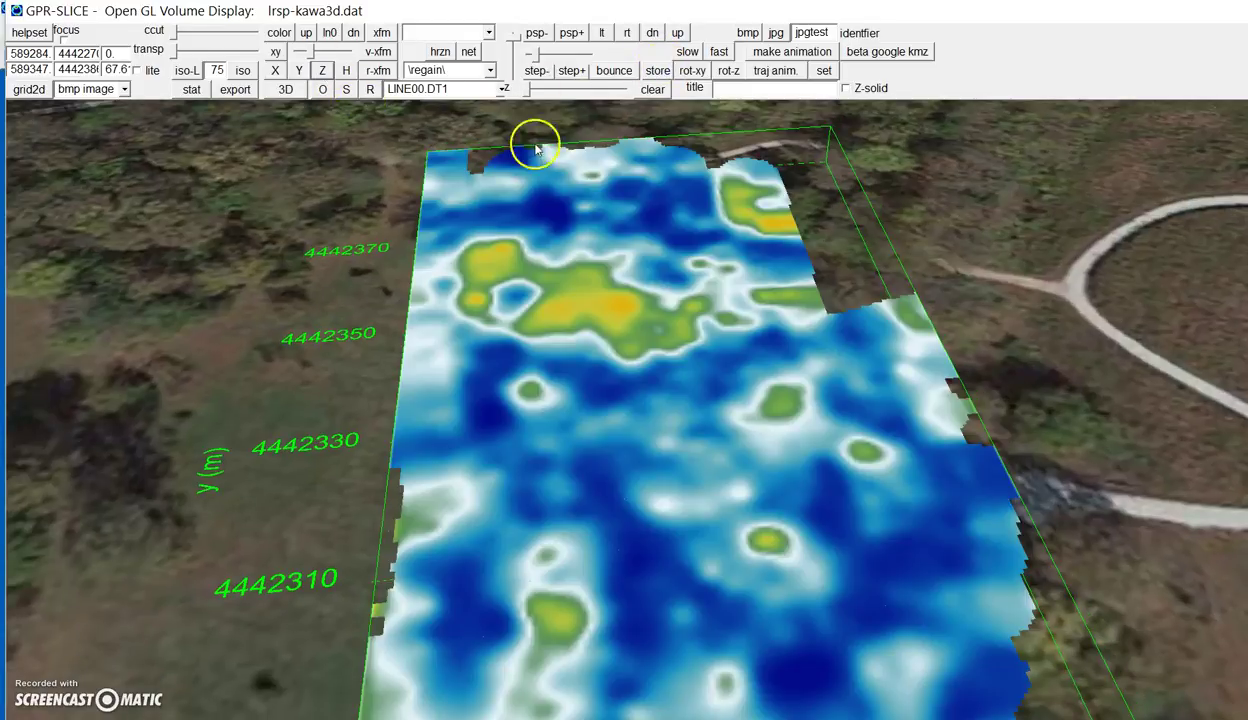
pyautogui.click(629, 76)
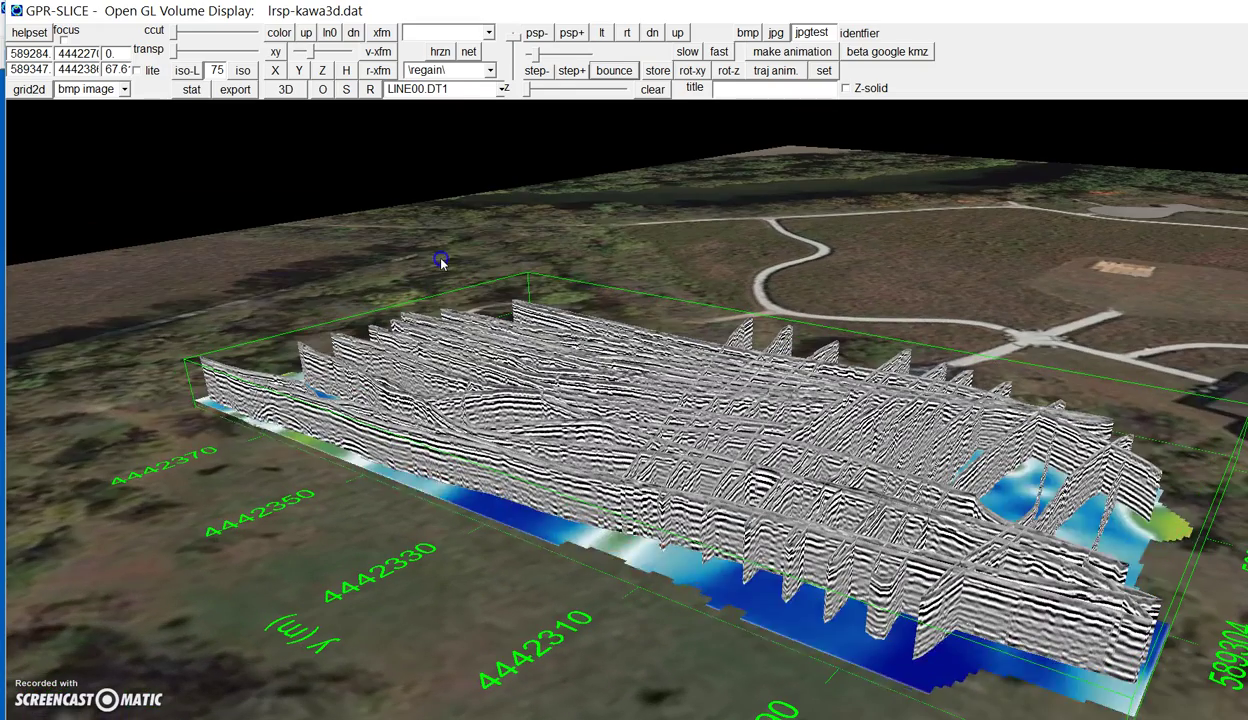
# Stop the slice animation and clear the slices, radargrams and map from the display
pyautogui.click(652, 90)
pyautogui.click(614, 70)
pyautogui.click(658, 90)
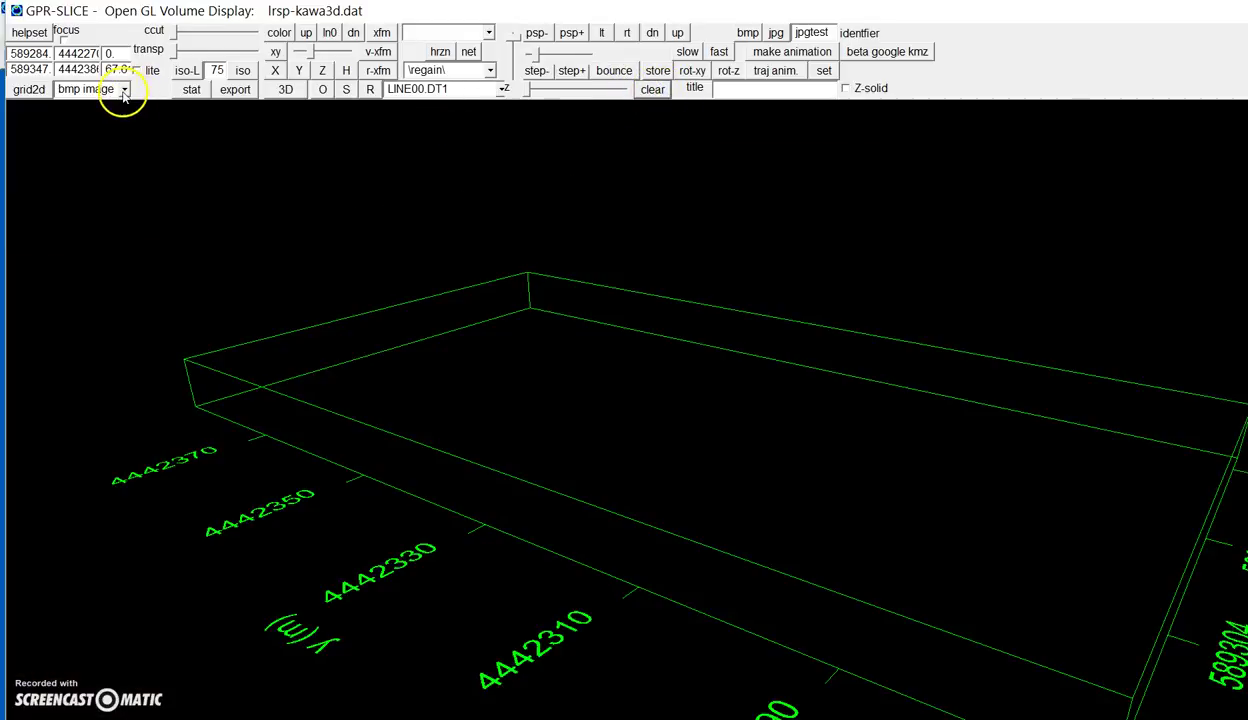
# Reopen the bmp image overlay settings and set the vertical position to 0
pyautogui.click(121, 90)
pyautogui.click(92, 108)
pyautogui.click(29, 89)
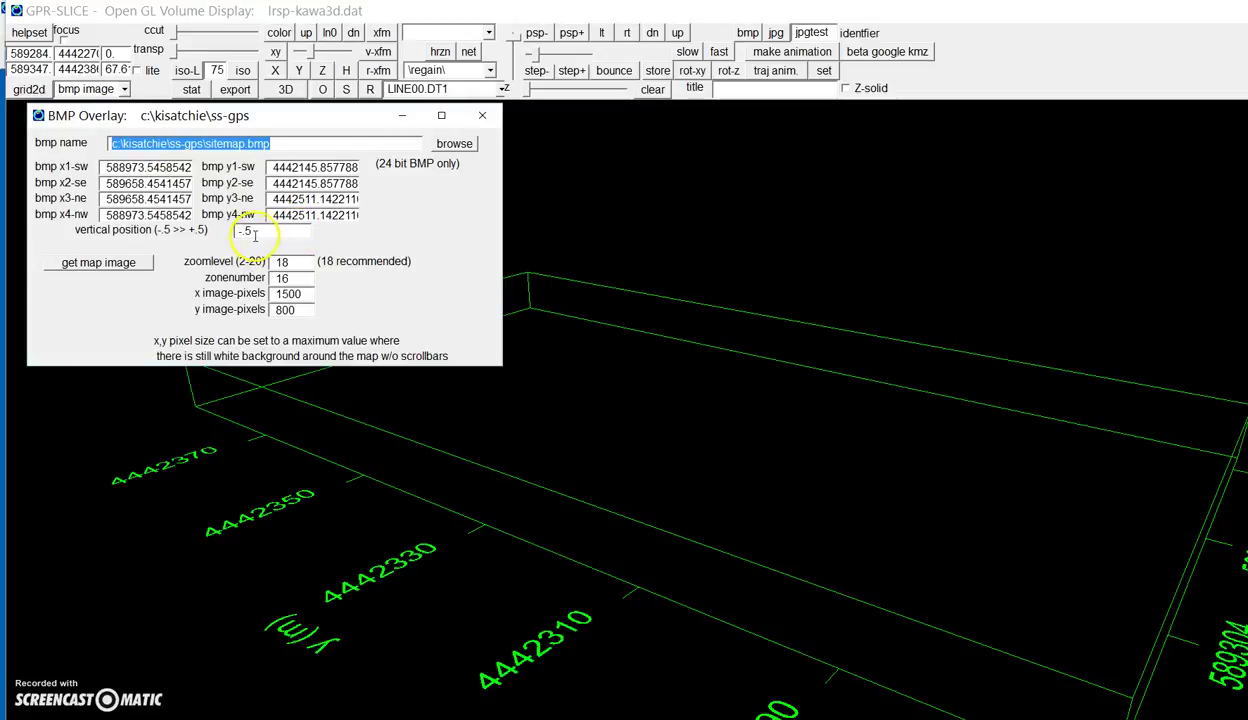
pyautogui.moveTo(264, 232); pyautogui.dragTo(191, 230)
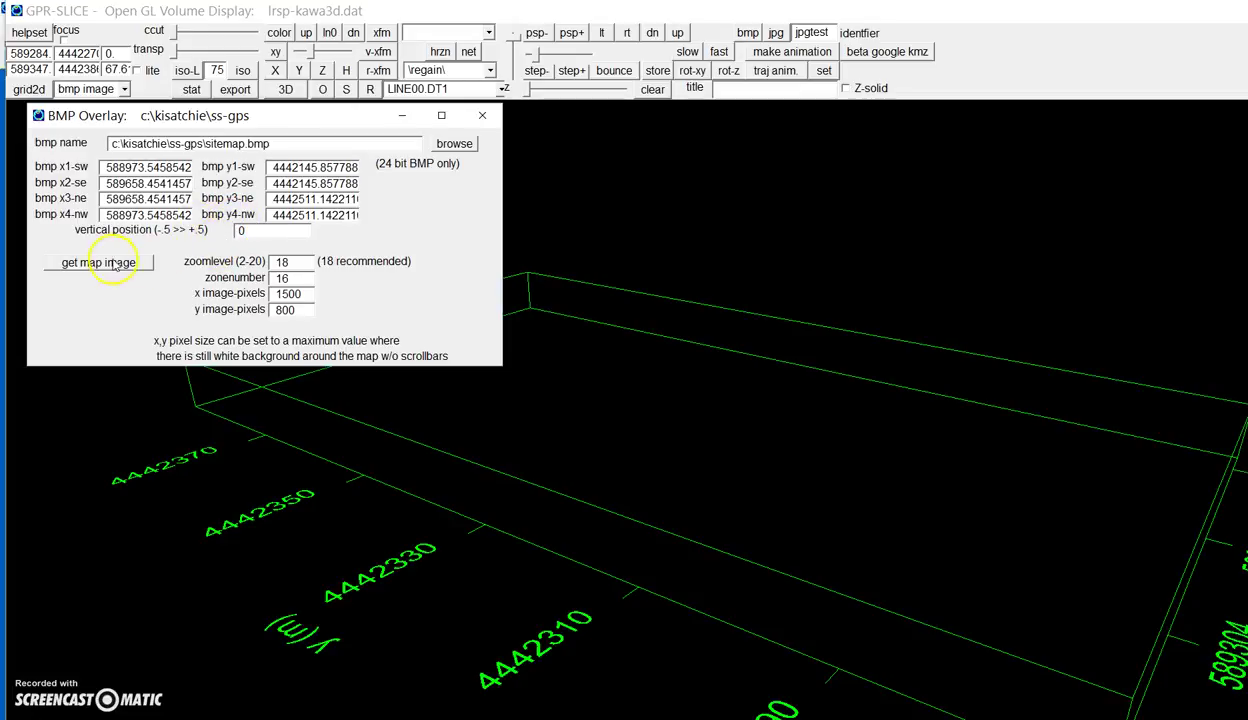
# Fetch the satellite map image again, store it as sitemap.bmp and draw the overlay in the volume
pyautogui.click(117, 264)
pyautogui.click(766, 510)
pyautogui.click(786, 436)
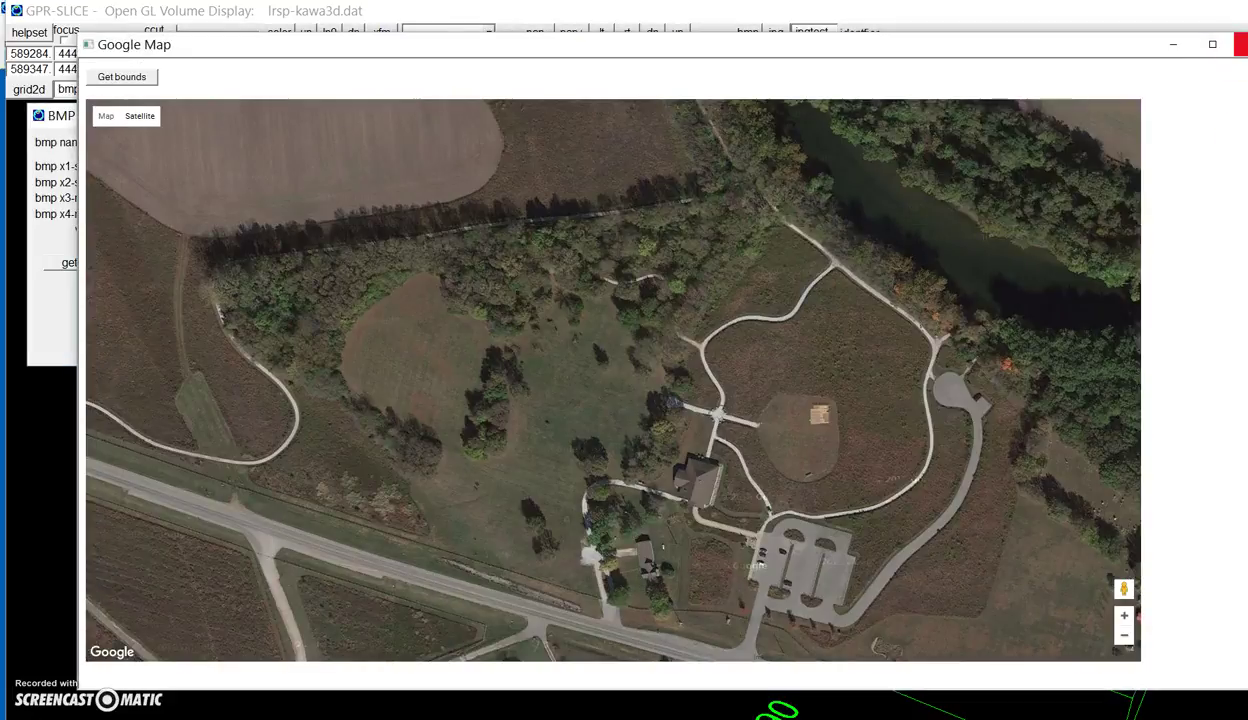
pyautogui.click(1243, 44)
pyautogui.click(482, 115)
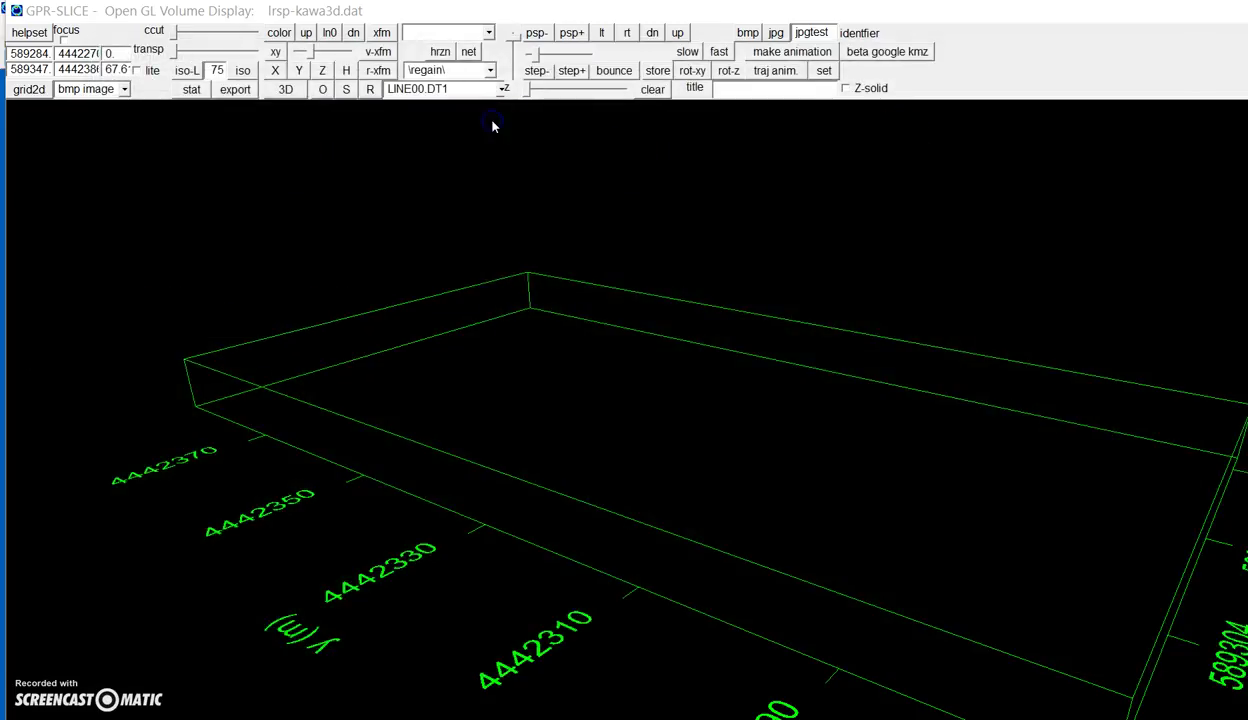
pyautogui.click(572, 77)
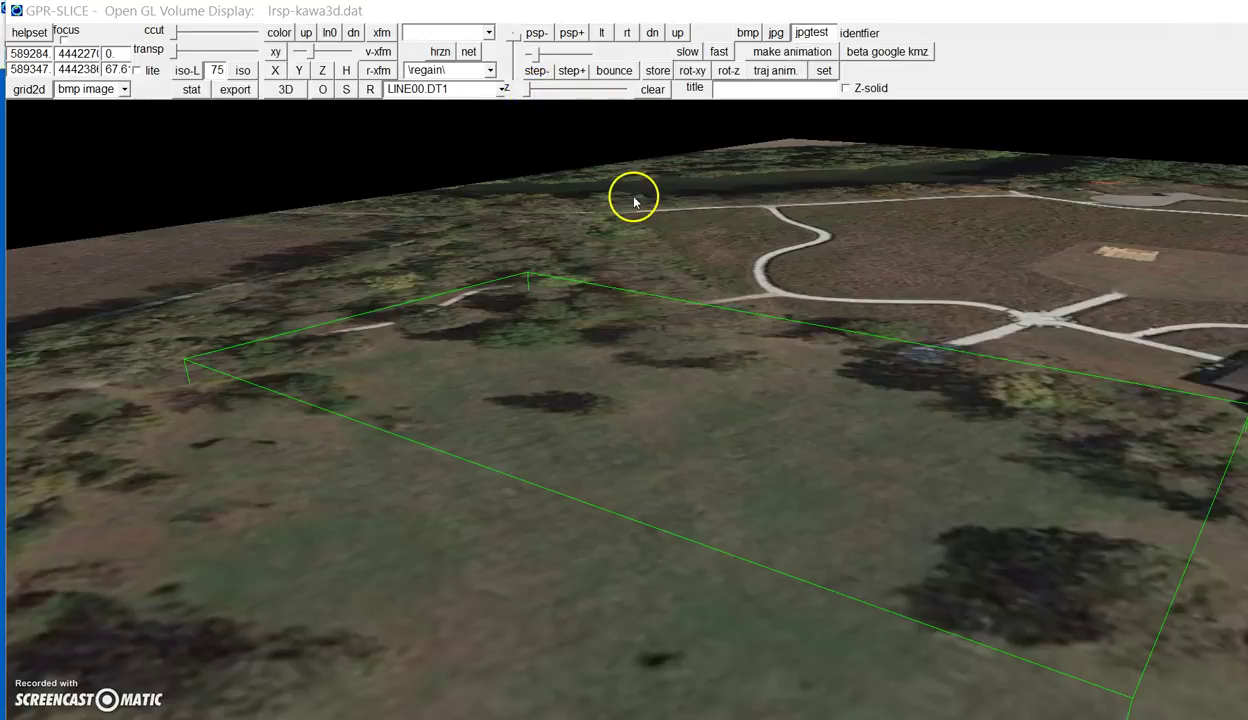
# Display the Z slice with the repositioned map, animate it through depth and increase the volume's vertical scale
pyautogui.moveTo(672, 428)
pyautogui.mouseDown(button='right')
pyautogui.moveTo(660, 379)
pyautogui.moveTo(665, 423)
pyautogui.mouseUp(button='right')
pyautogui.moveTo(665, 422); pyautogui.dragTo(660, 330)
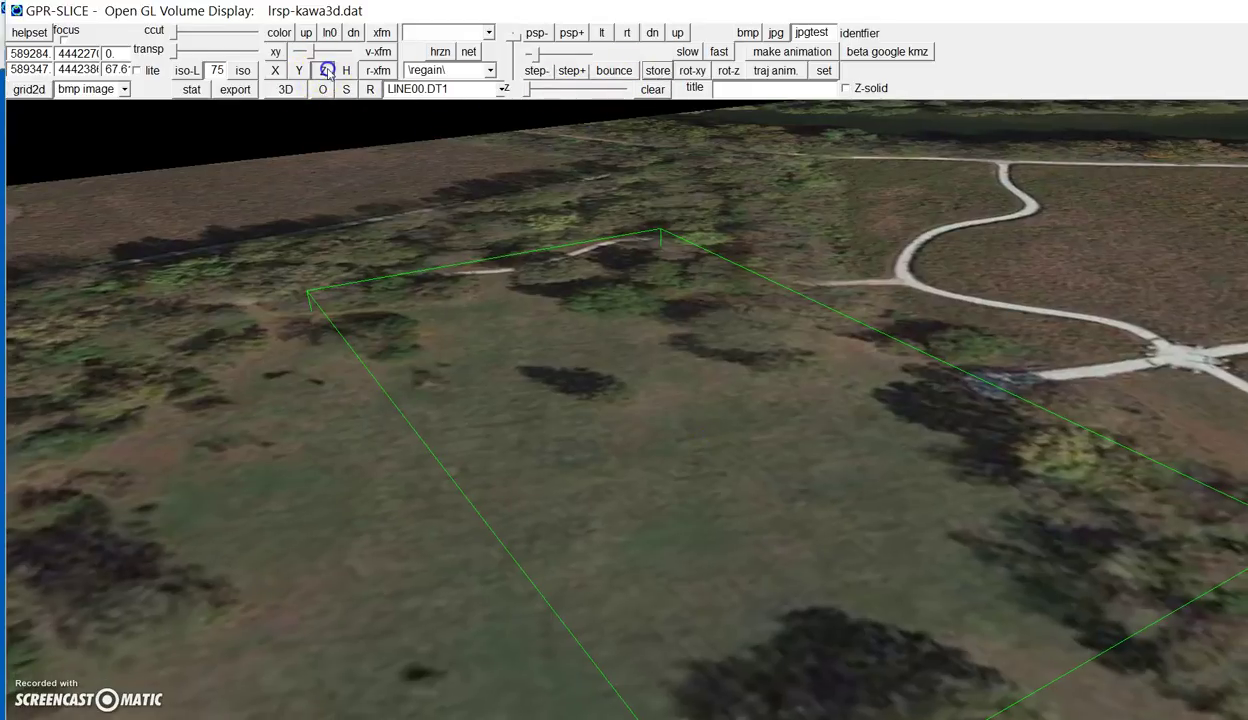
pyautogui.click(327, 72)
pyautogui.click(615, 78)
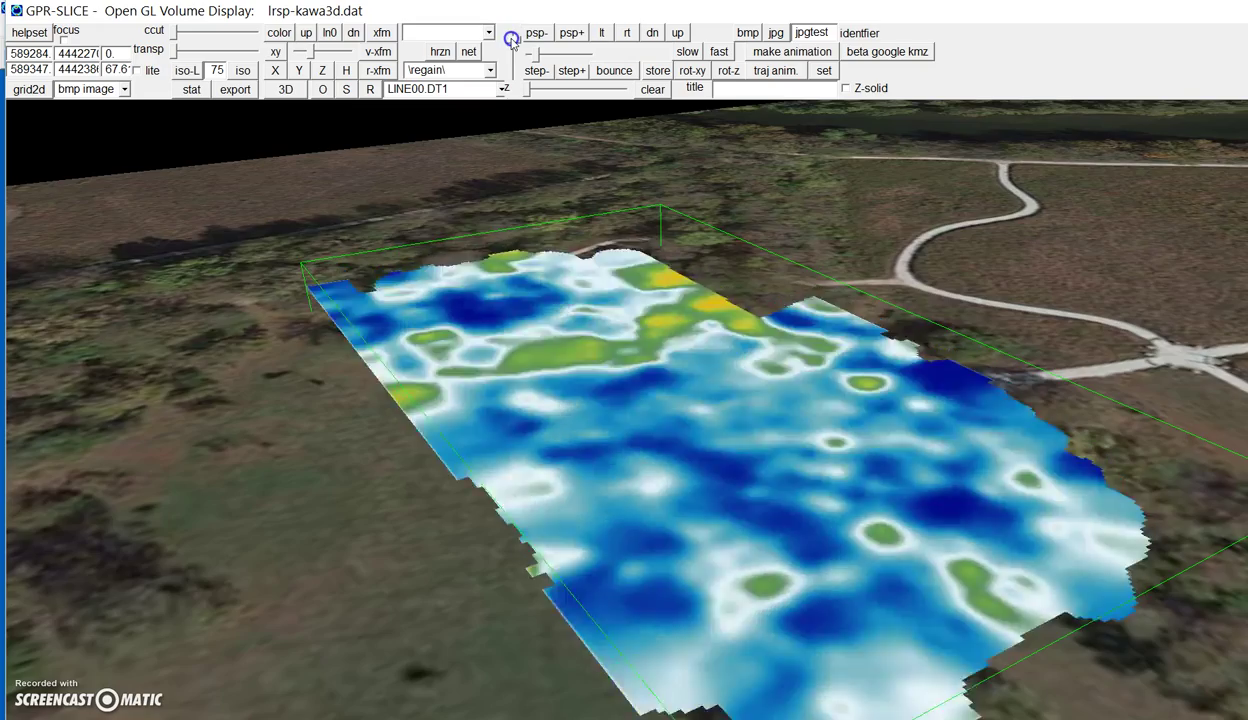
pyautogui.moveTo(513, 38); pyautogui.dragTo(513, 41)
# Examine the slices against the map from several angles with a slight transparency, and reset the transparency
pyautogui.moveTo(502, 222); pyautogui.dragTo(546, 250, button='right')
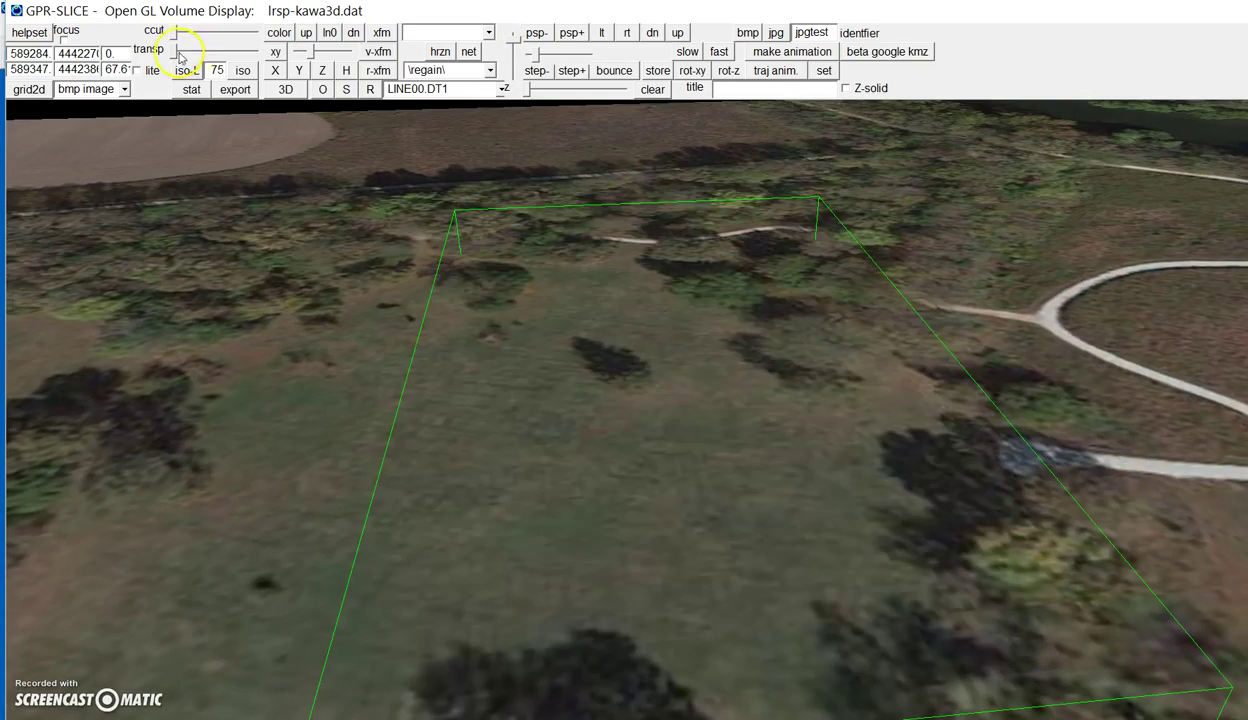
pyautogui.moveTo(290, 275); pyautogui.dragTo(288, 244)
pyautogui.moveTo(288, 243); pyautogui.dragTo(288, 233, button='right')
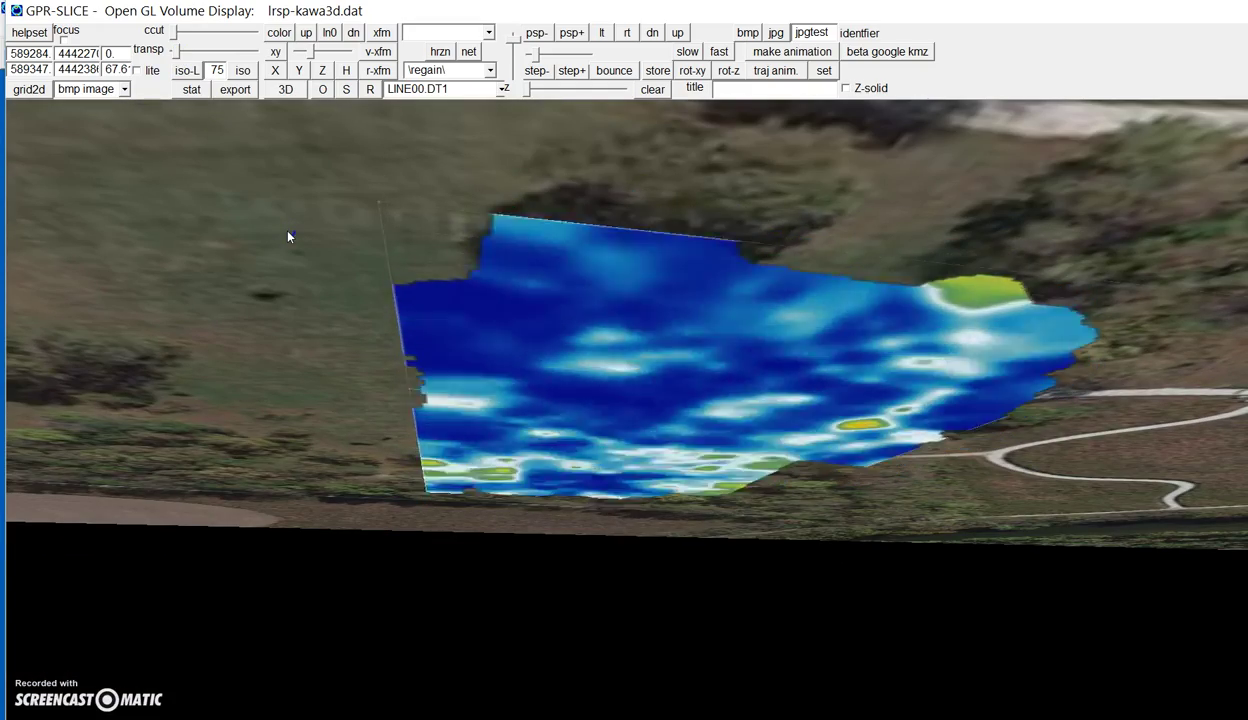
pyautogui.moveTo(288, 236); pyautogui.dragTo(170, 51)
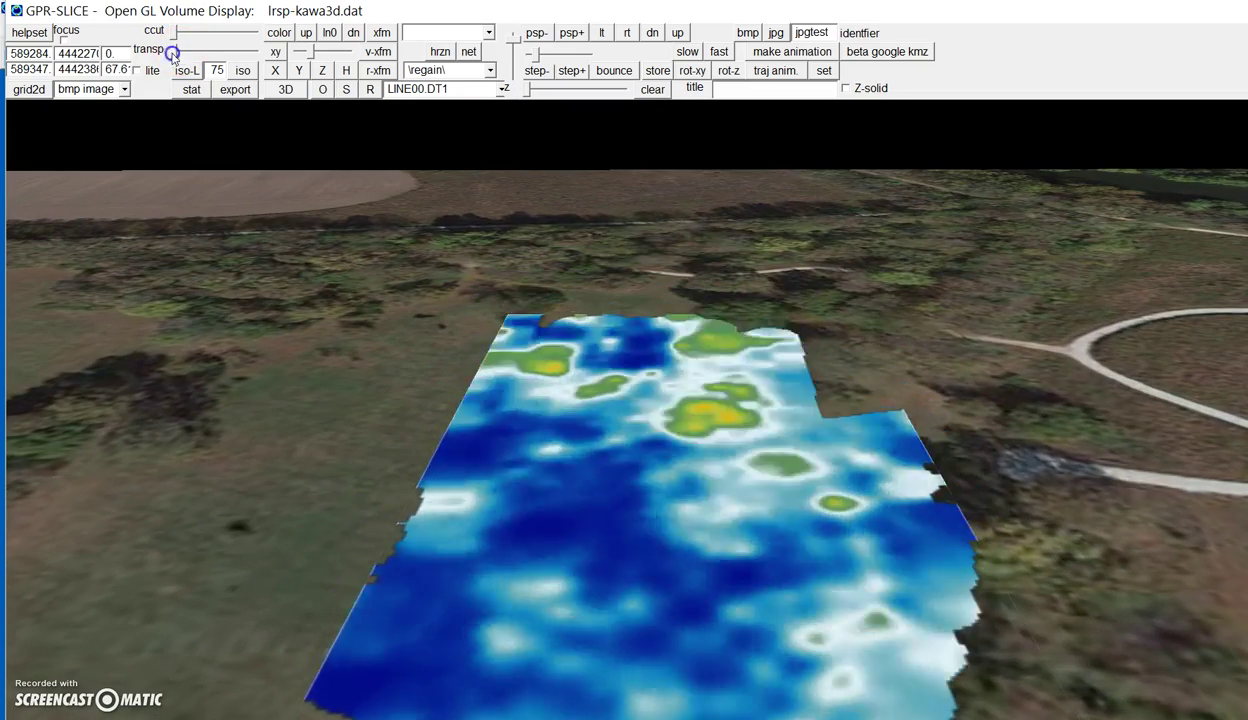
# Run the Z slice animation over the map and add all radargrams to the displayed slice
pyautogui.click(611, 76)
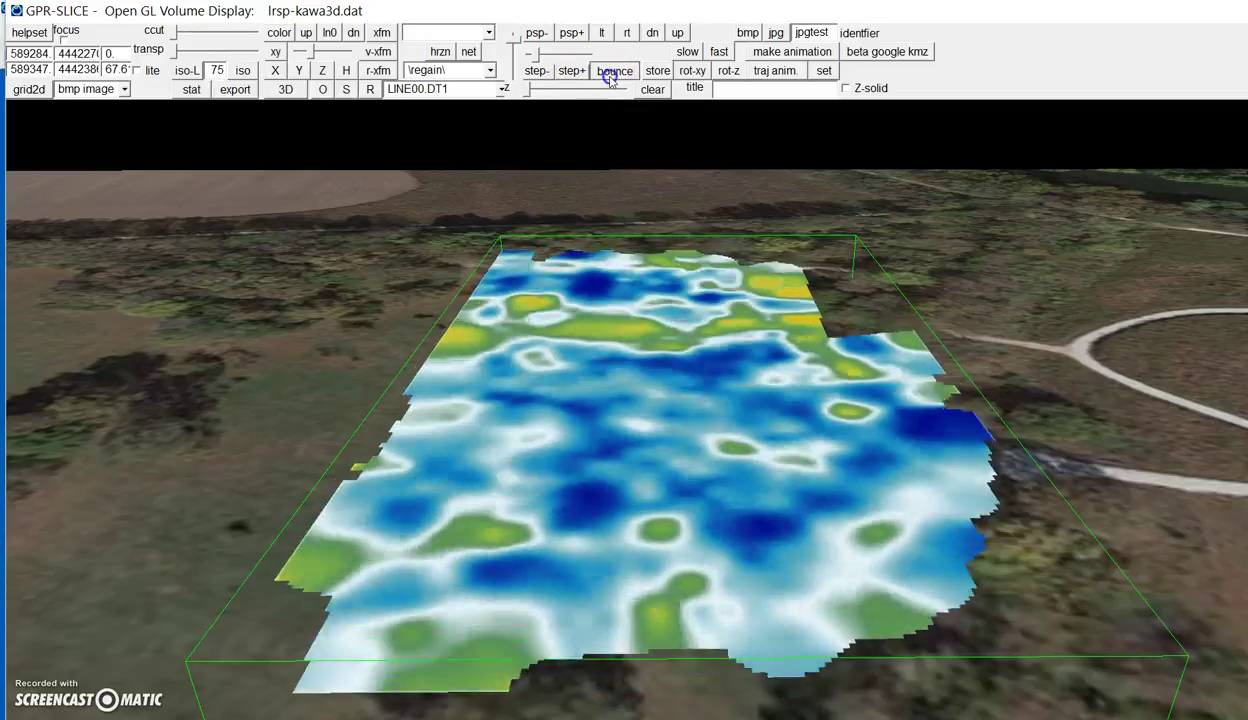
pyautogui.moveTo(586, 282); pyautogui.dragTo(561, 292)
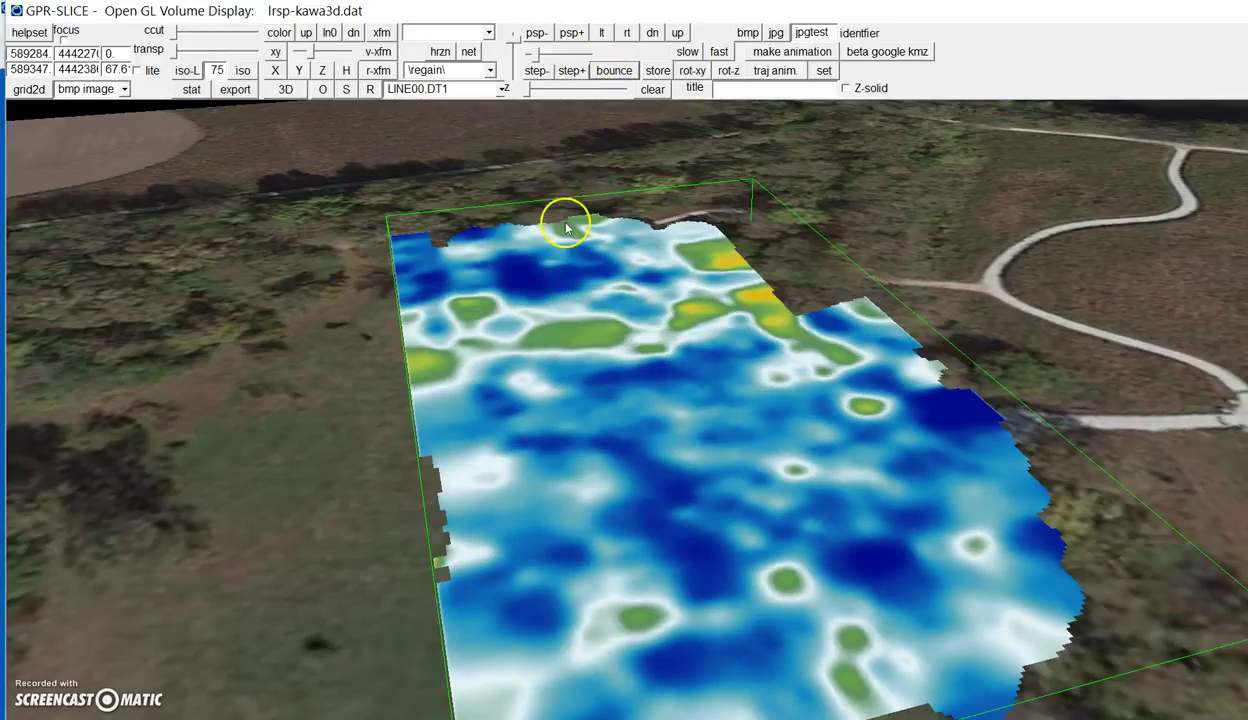
pyautogui.click(371, 90)
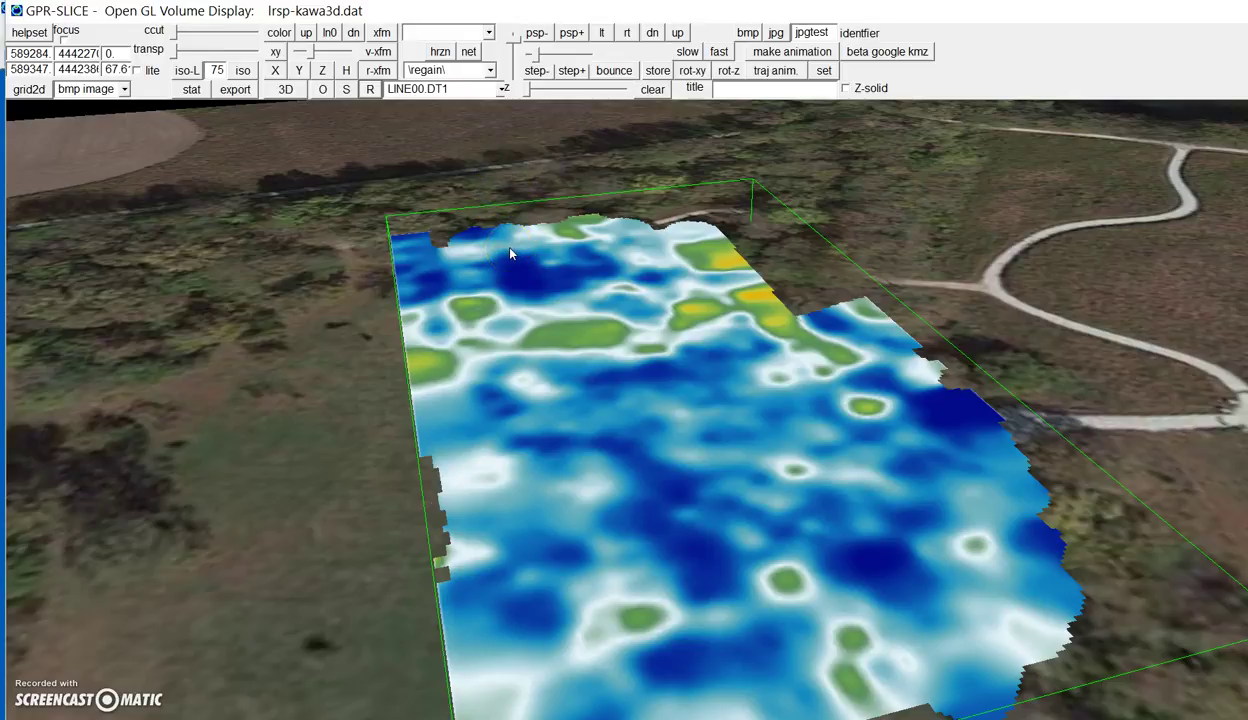
pyautogui.moveTo(786, 712); pyautogui.dragTo(557, 355)
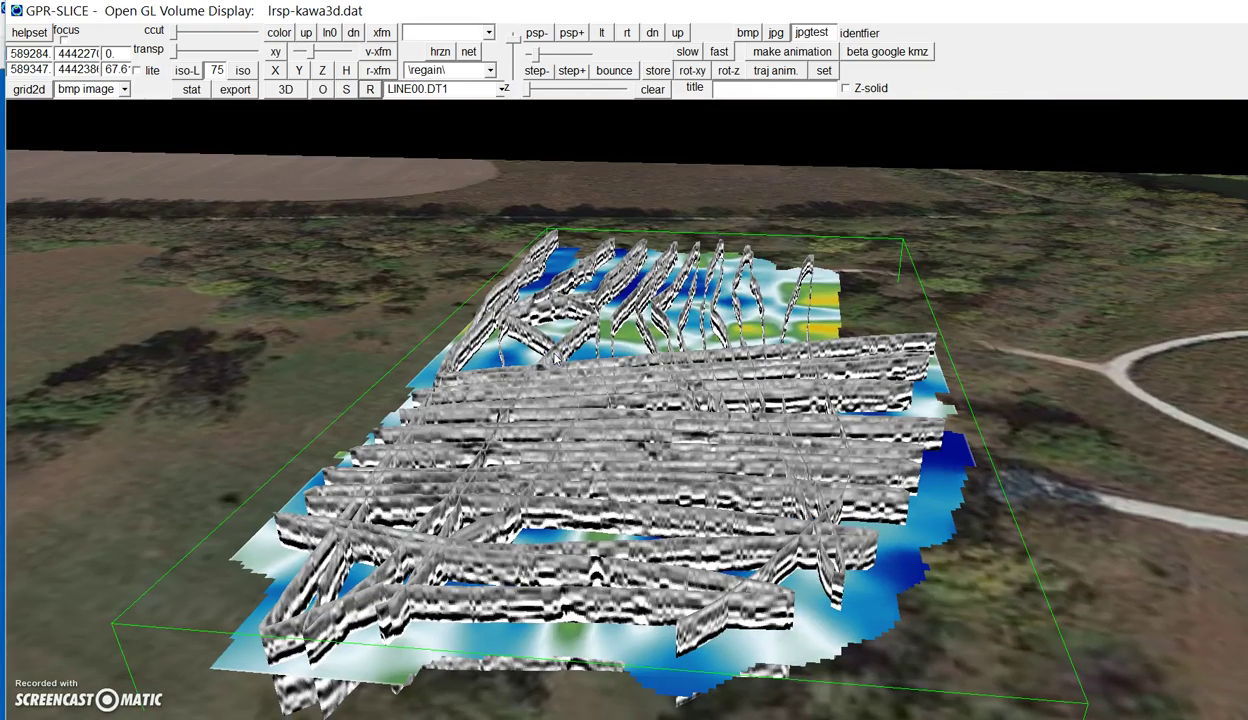